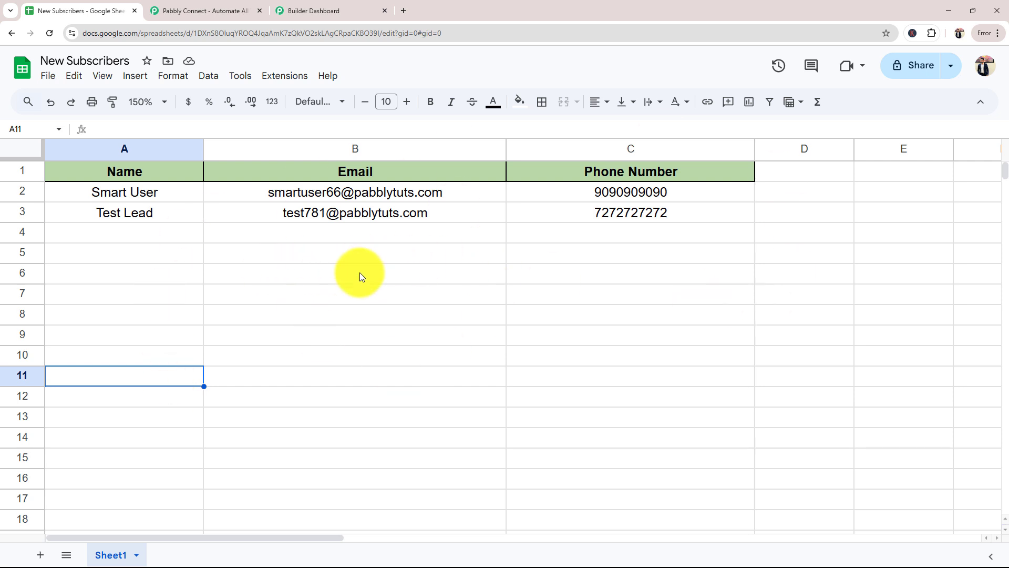
Review the Name, Email and Phone Number columns of the New Subscribers sheet alongside the Pabbly Email Marketing dashboard
left_click(301, 10)
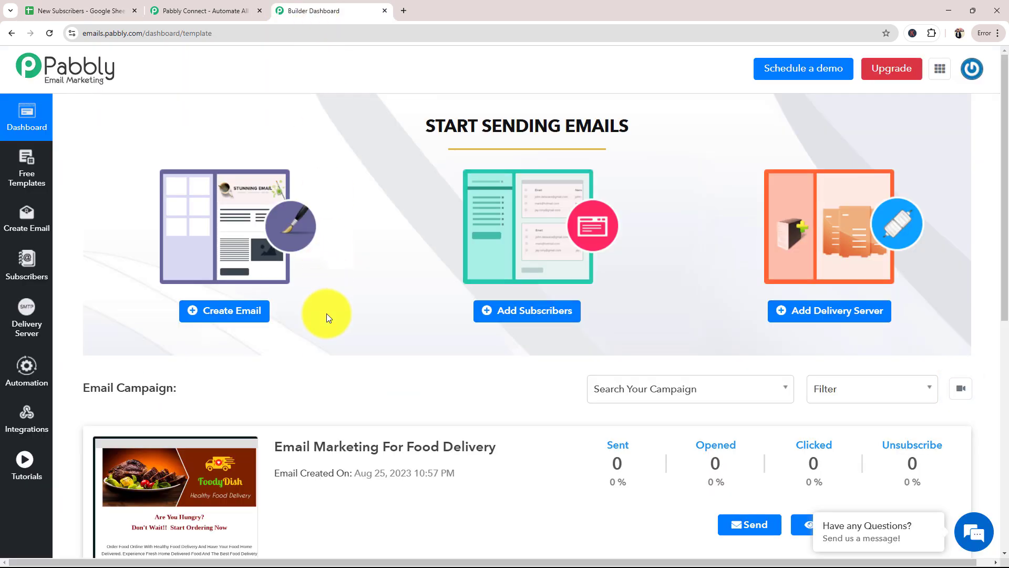
left_click(109, 14)
left_click(418, 250)
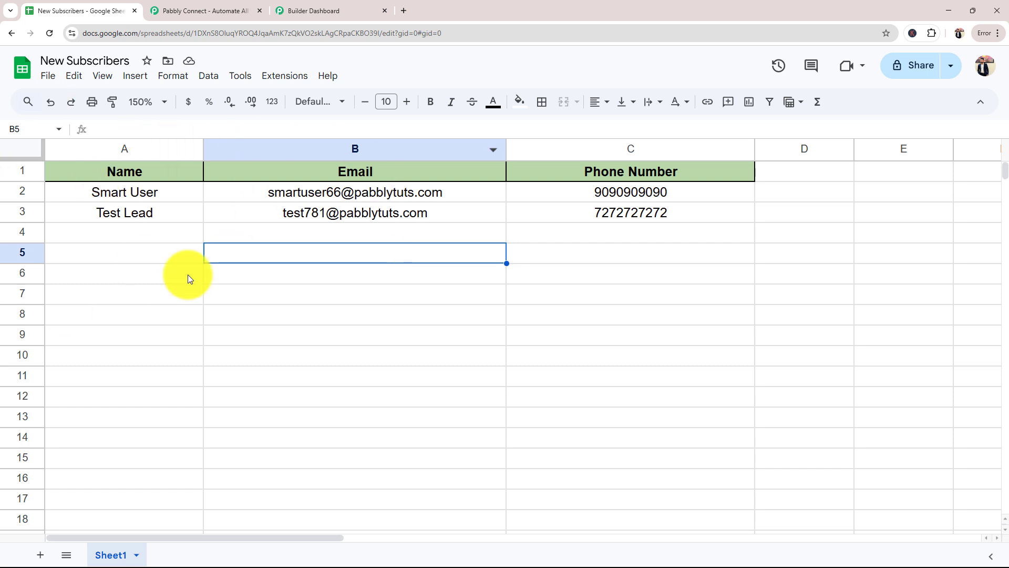
left_click(709, 261)
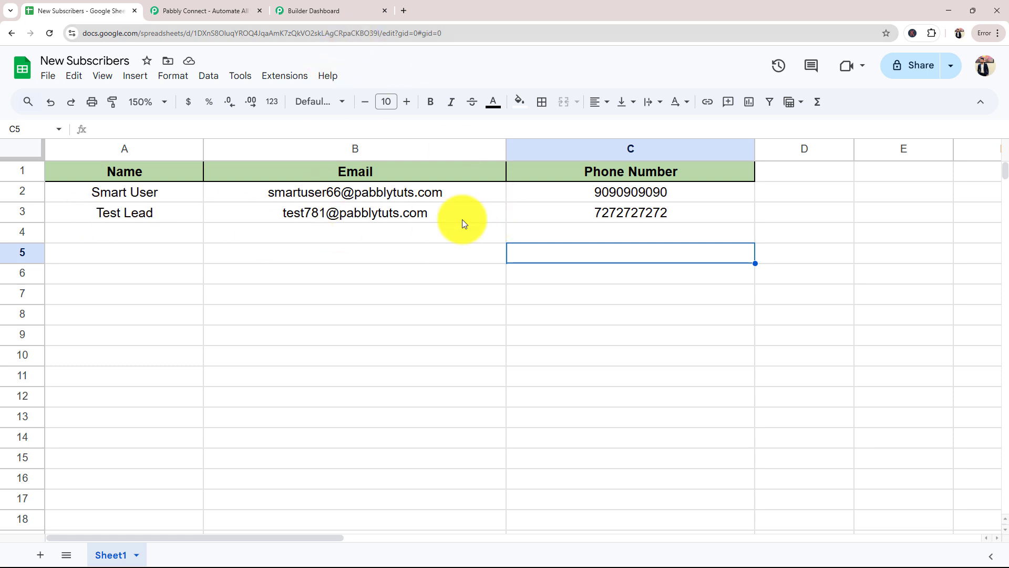
left_click(324, 11)
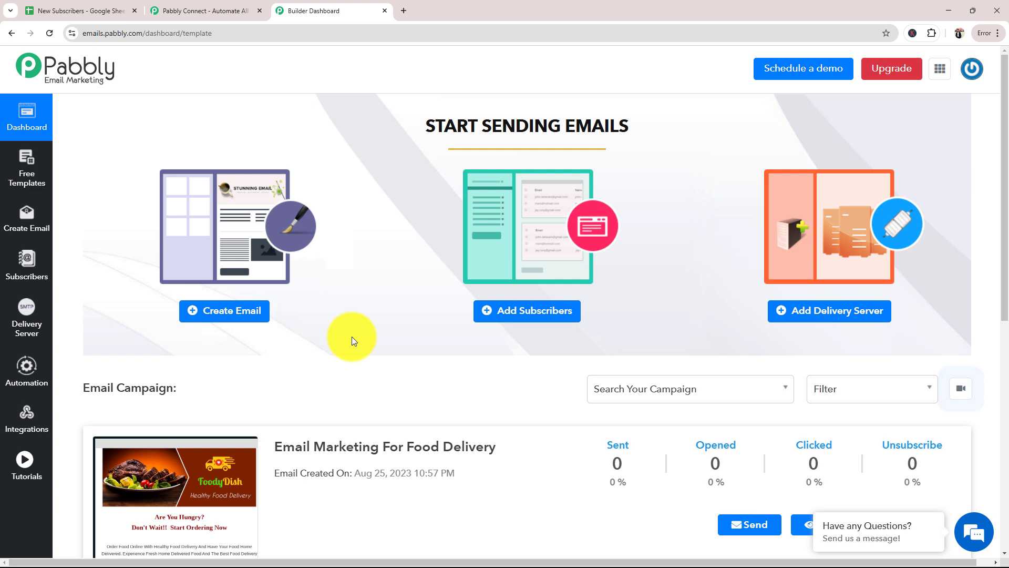
left_click(86, 11)
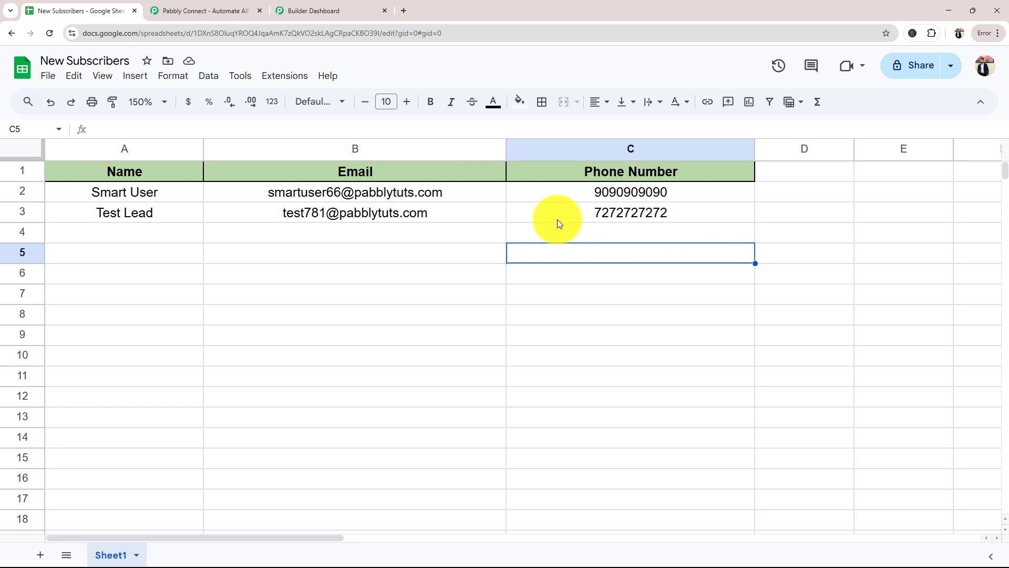
left_click(323, 10)
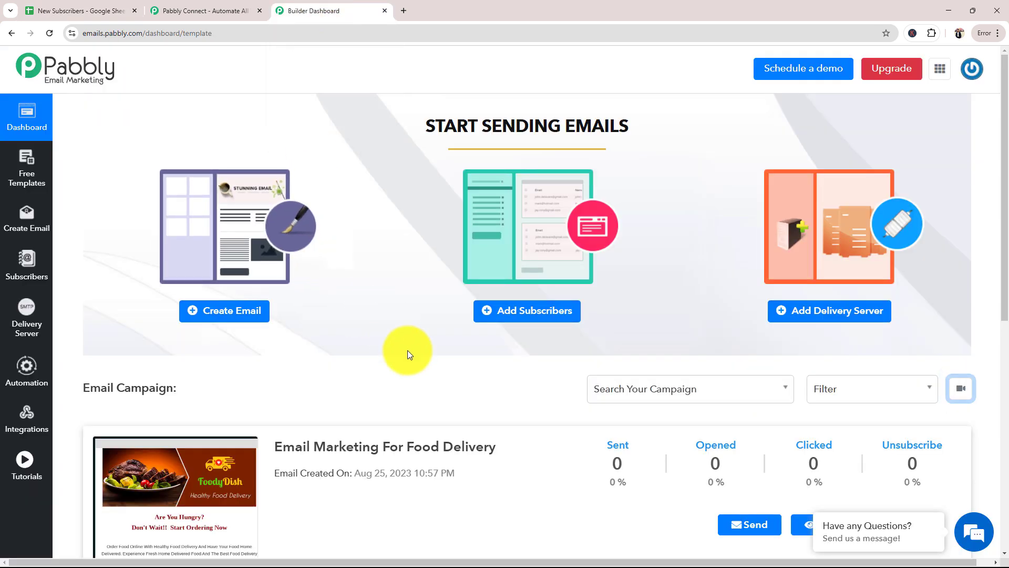
left_click(64, 10)
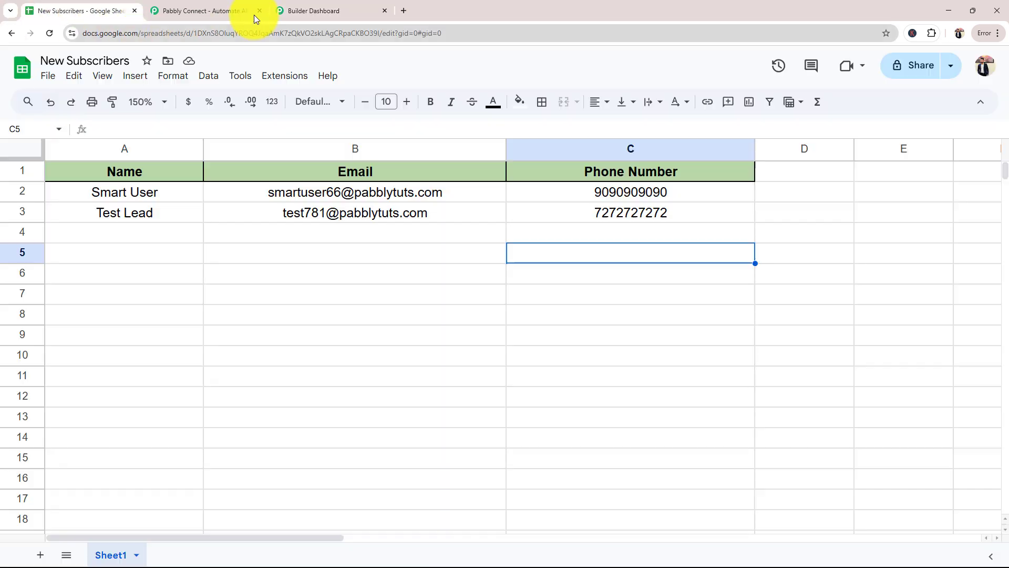
left_click(290, 10)
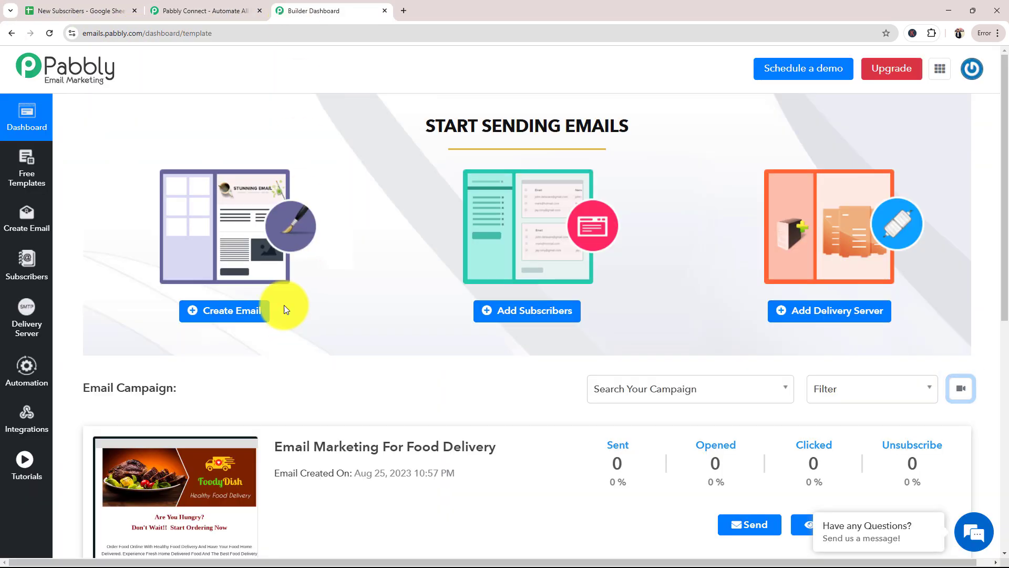
Switch to the Pabbly Connect landing page and look over its web address, headline and feature list
left_click(207, 10)
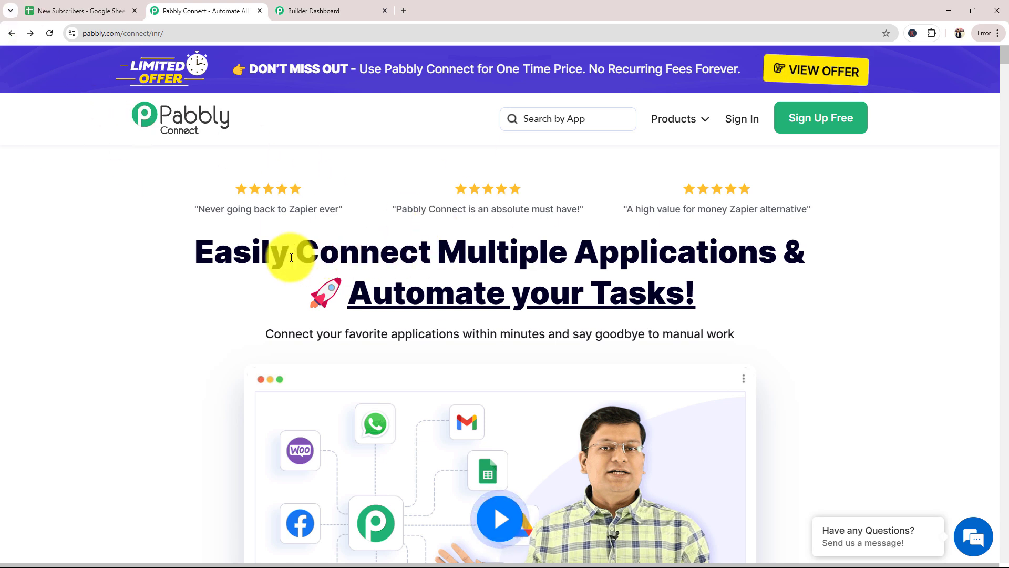
triple_click(219, 227)
left_click(179, 30)
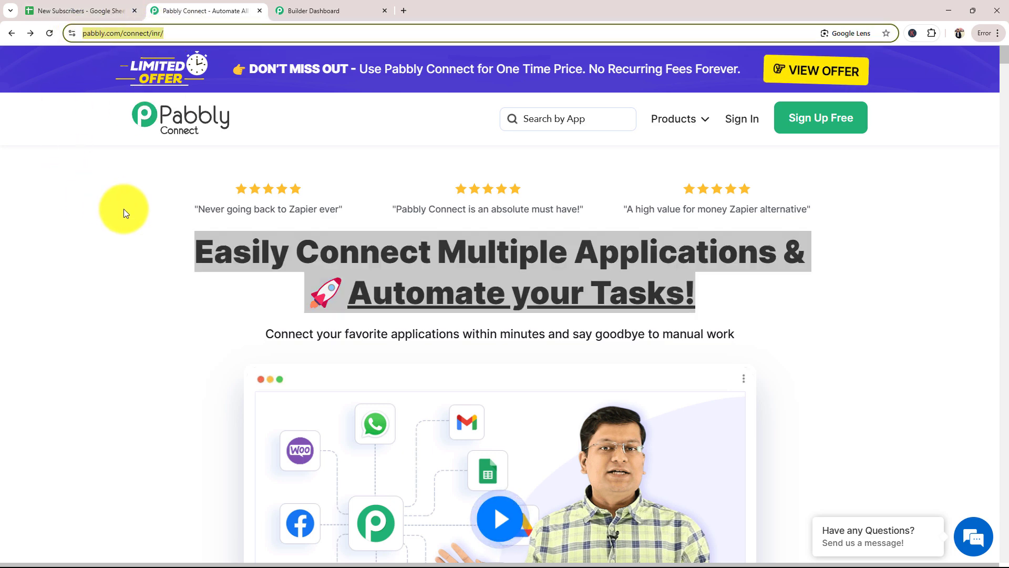
left_click(101, 211)
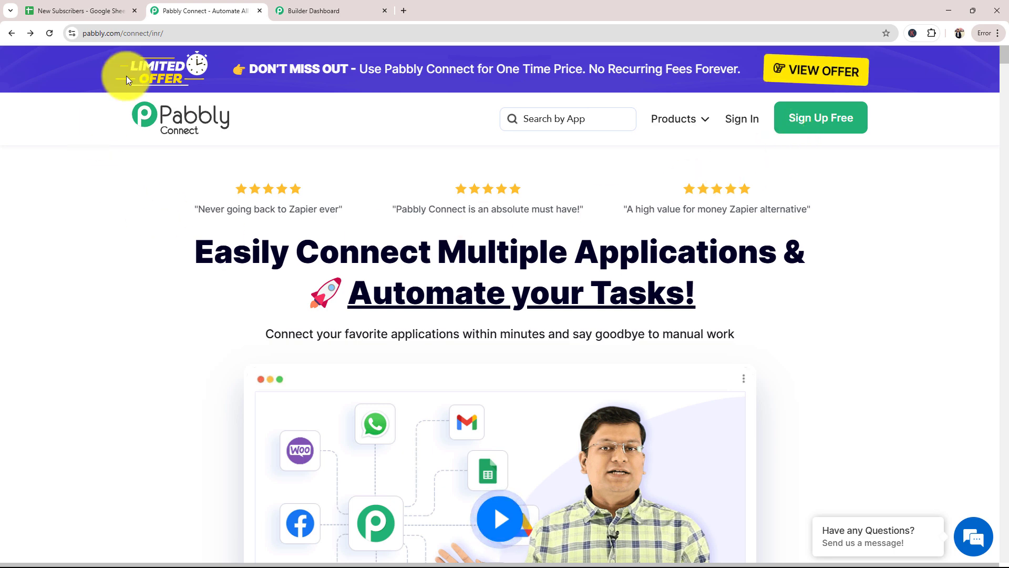
left_click_drag(163, 264, 794, 300)
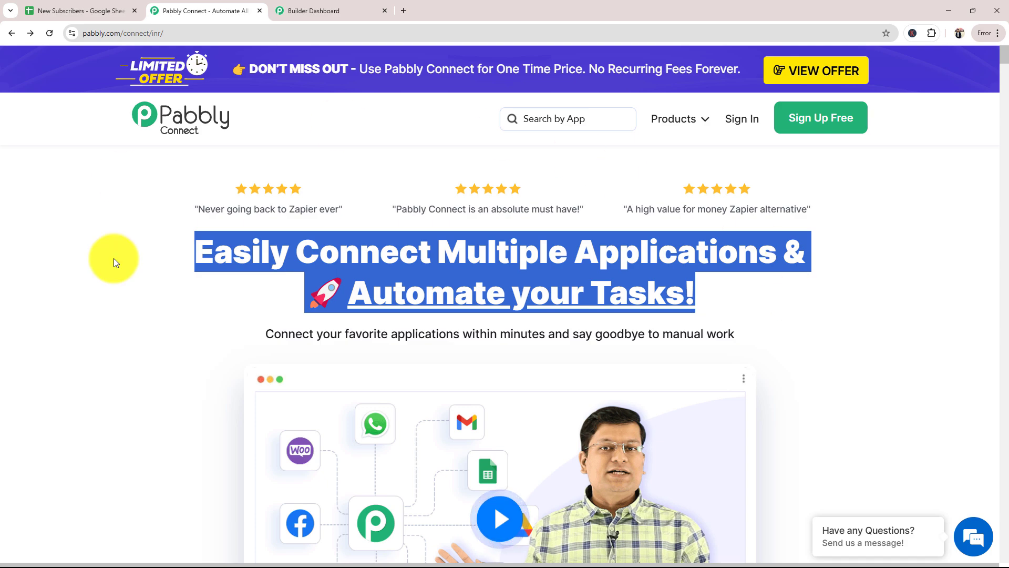
left_click(165, 238)
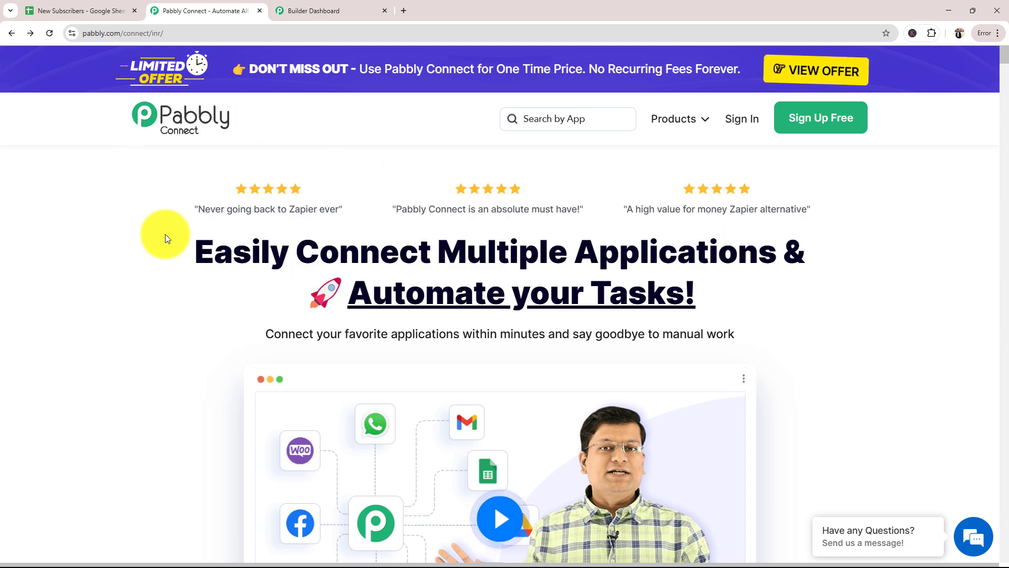
scroll(564, 395, "down", 20)
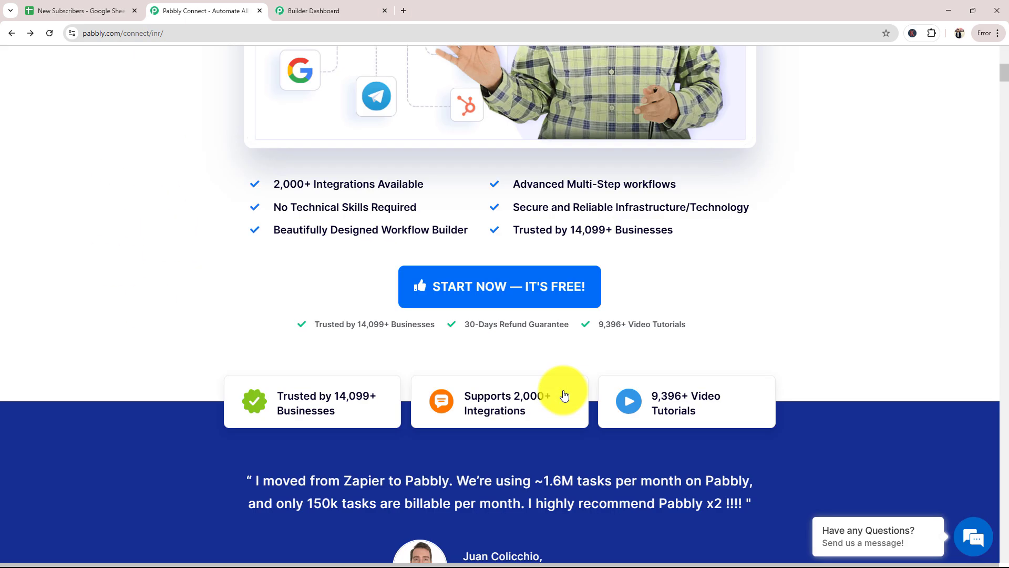
scroll(563, 392, "up", 8)
scroll(563, 390, "up", 15)
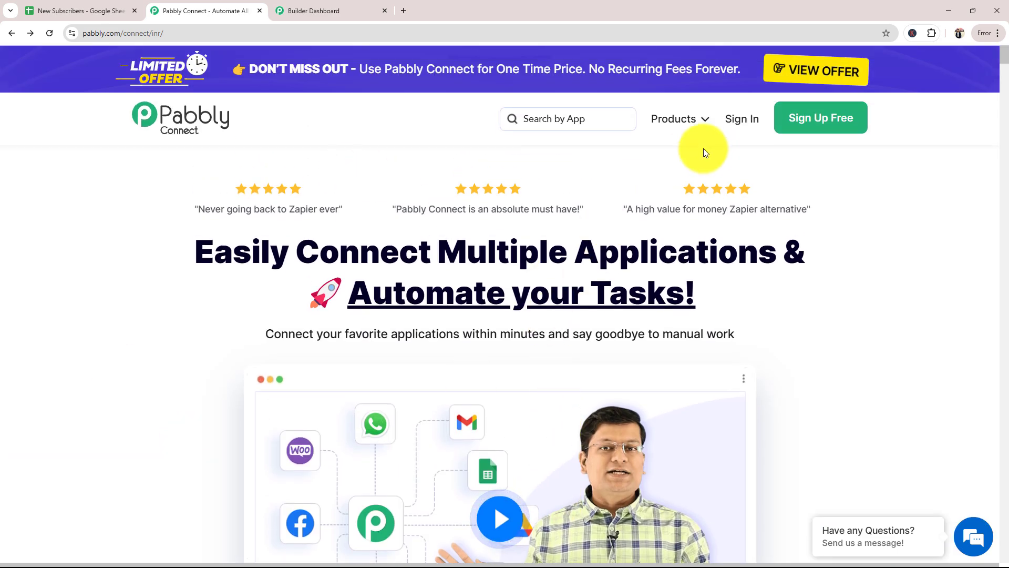
Sign in to Pabbly and open Pabbly Connect from the All Pabbly Apps page
left_click(729, 118)
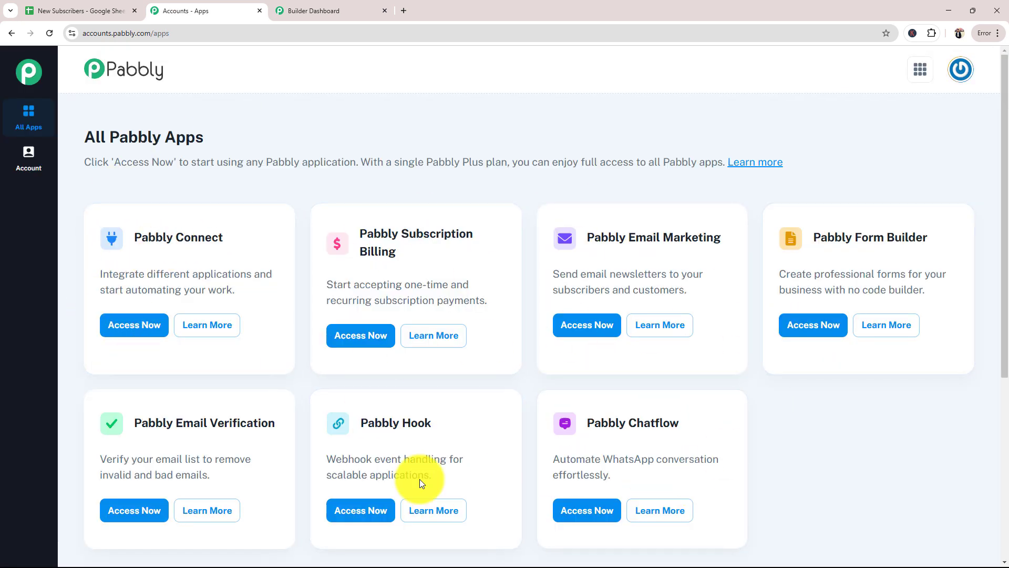
triple_click(136, 234)
left_click(144, 325)
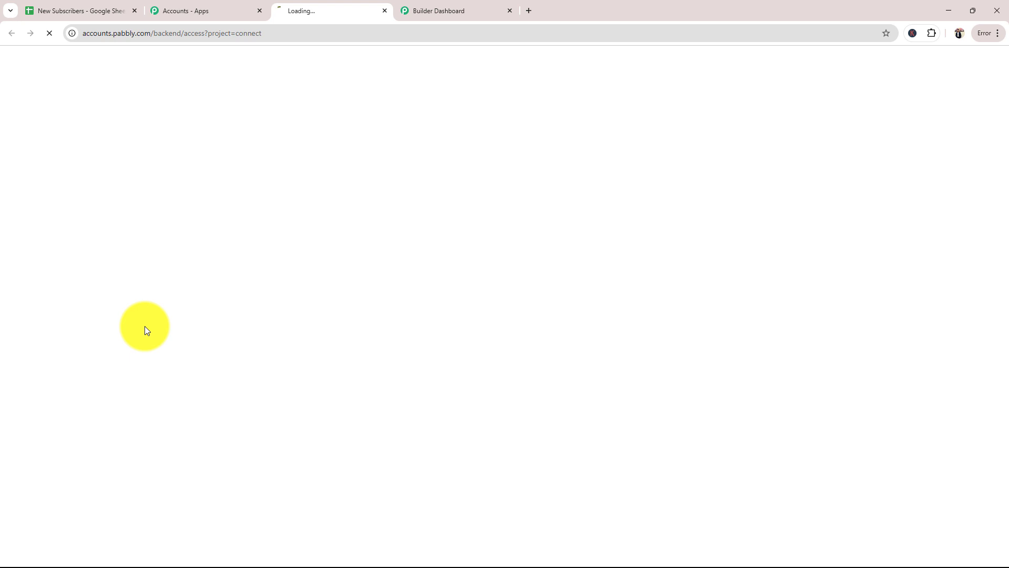
Look at the Pabbly apps page and the Email Marketing dashboard, and examine the task quotas and folders on the Pabbly Connect dashboard
left_click(217, 14)
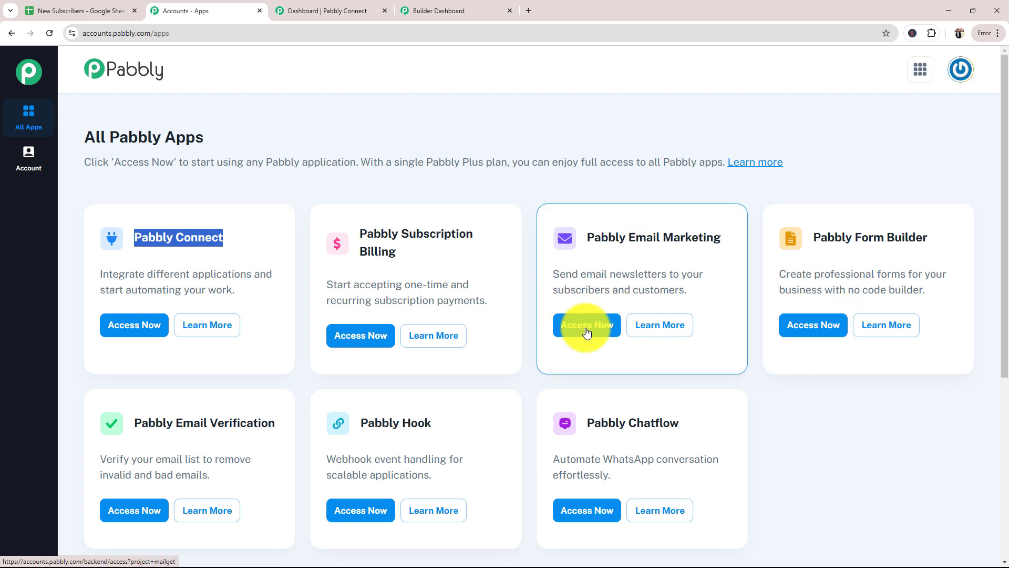
left_click(418, 11)
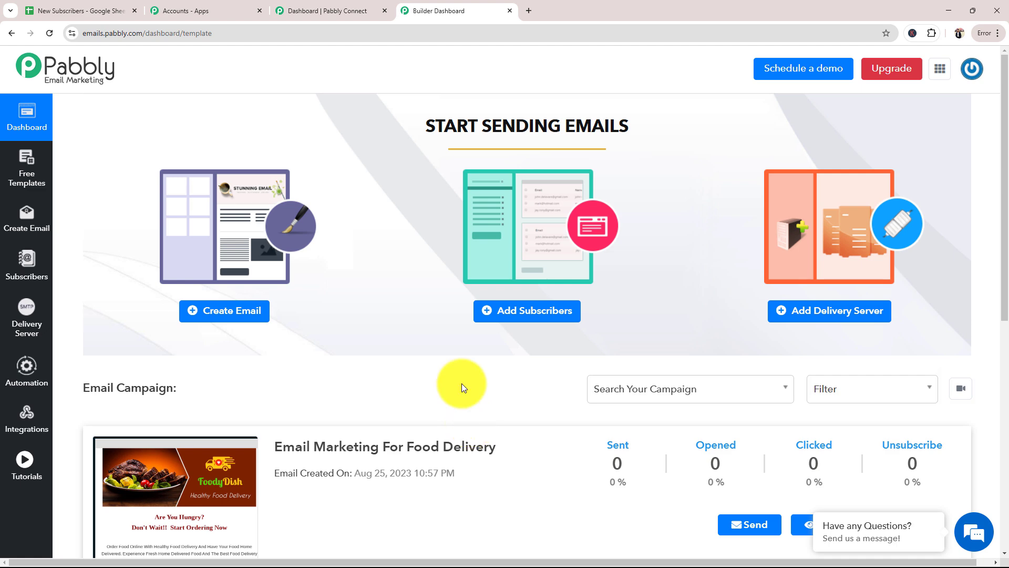
left_click(308, 9)
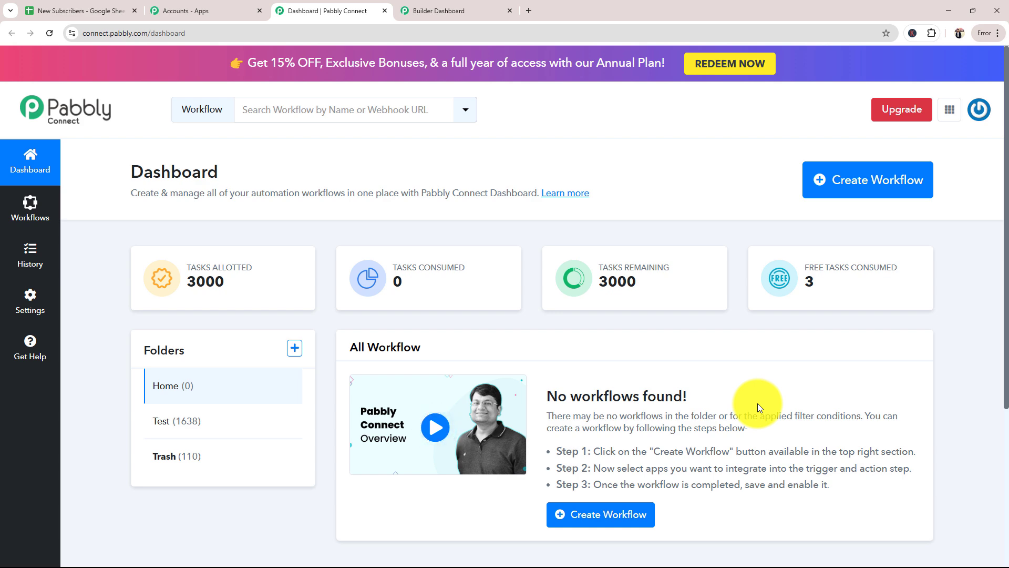
scroll(758, 403, "down", 2)
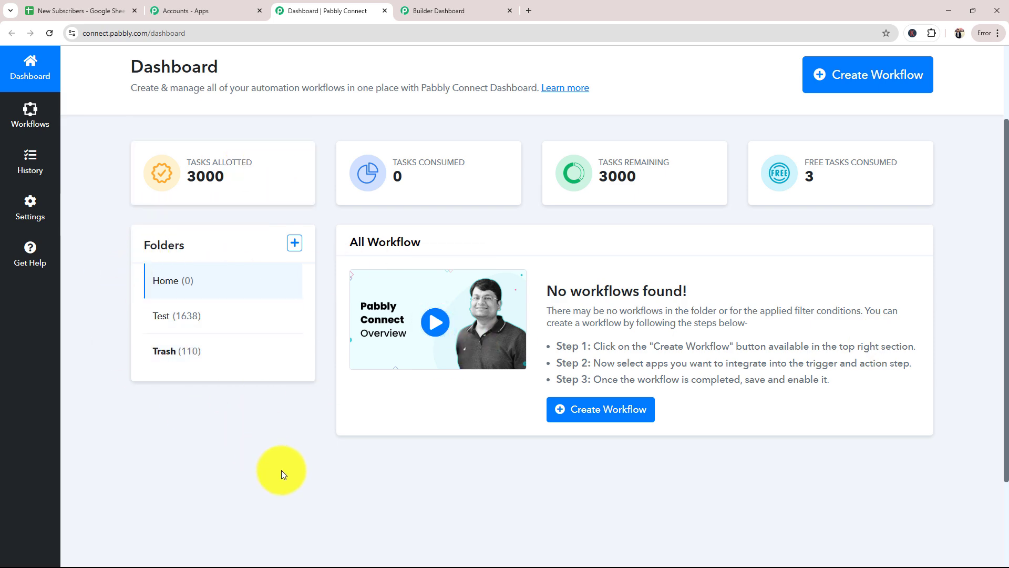
scroll(282, 470, "up", 2)
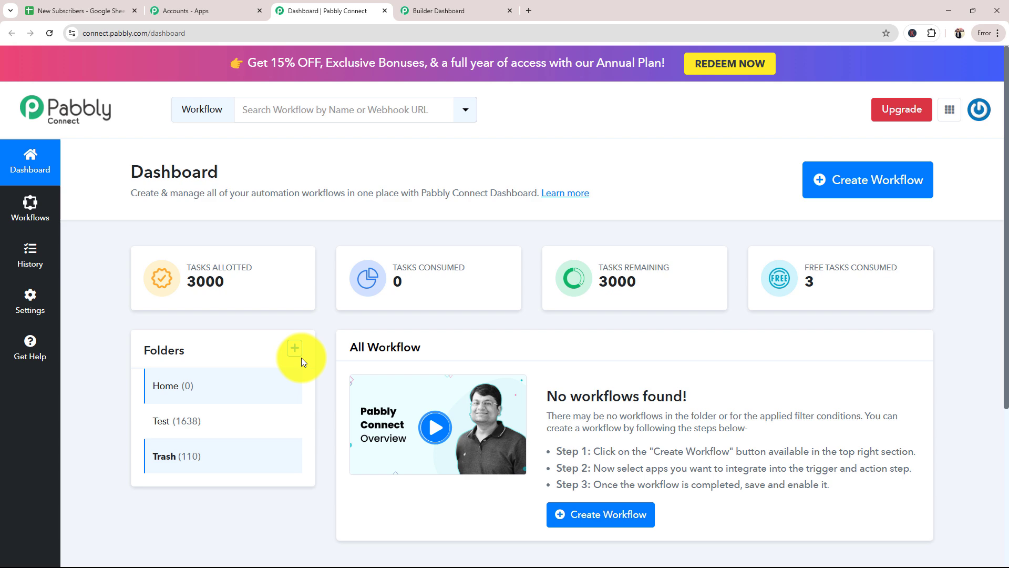
Create a workflow named "Create Pabbly Email Marketing Subscriber from Google Sheets" in the Test folder
left_click(864, 192)
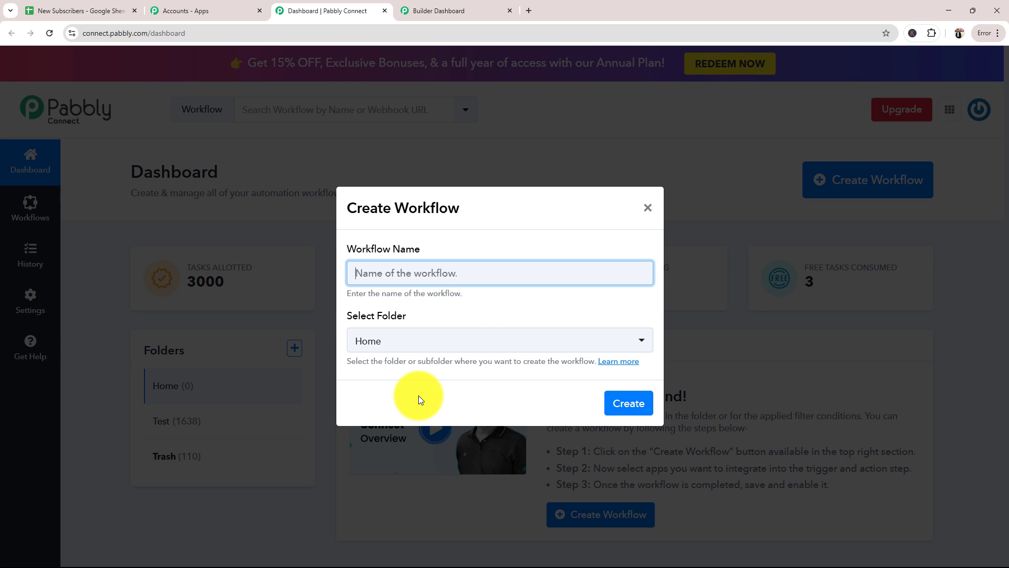
left_click(429, 273)
type("Create Pabbly Email Marketing Subscriber from Google Sheets")
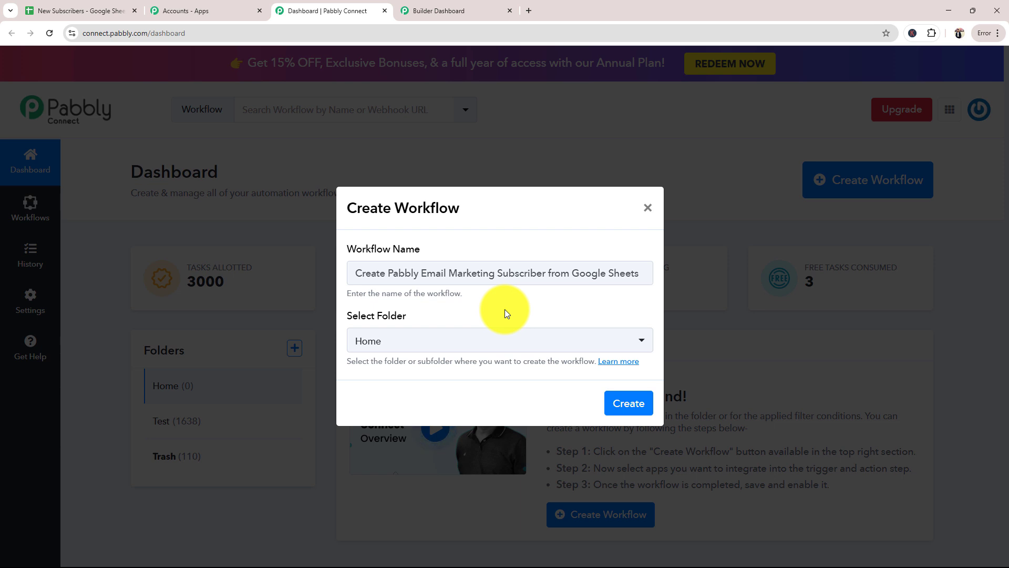
left_click_drag(354, 269, 637, 268)
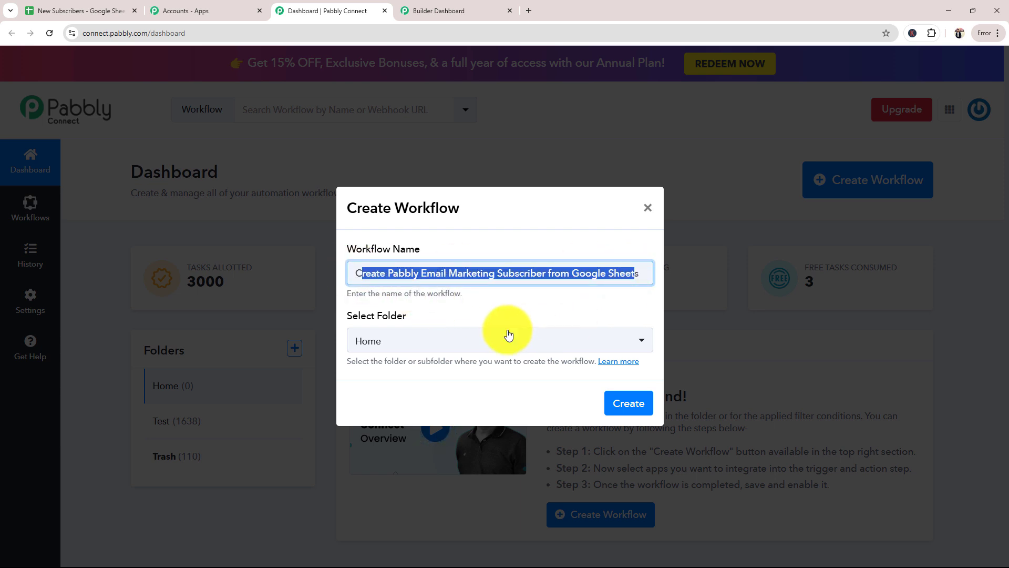
left_click(481, 343)
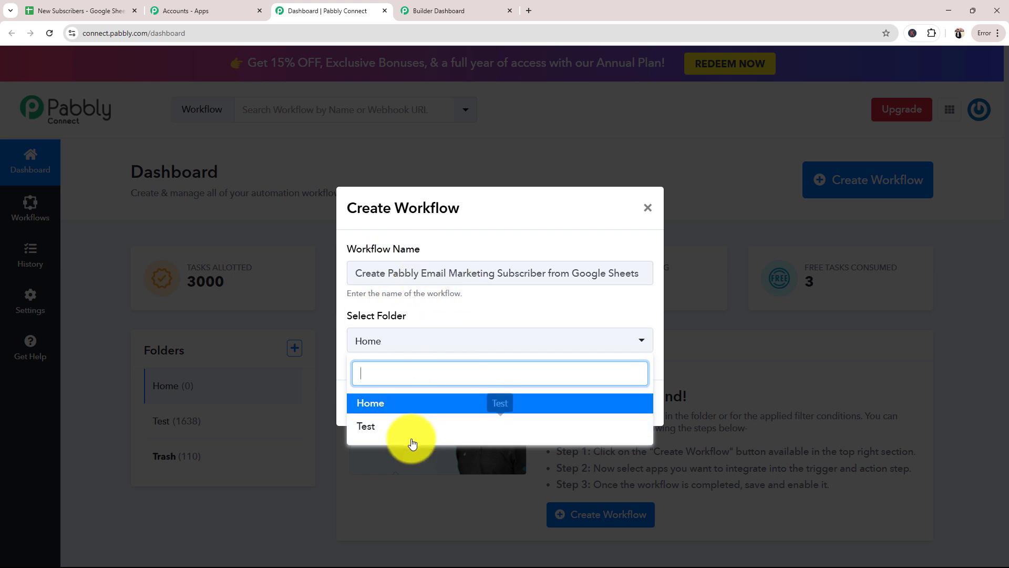
left_click(406, 431)
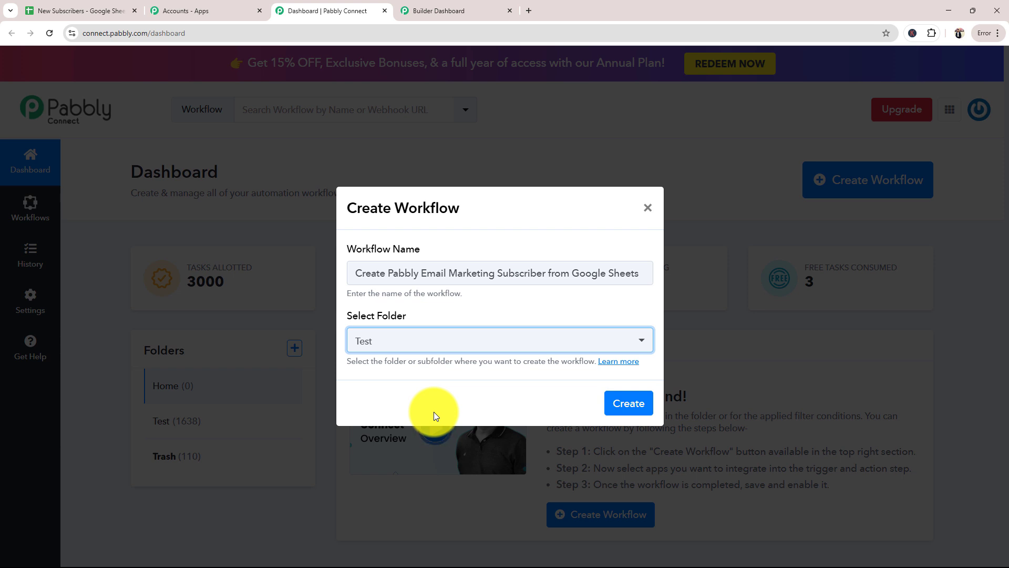
left_click(649, 402)
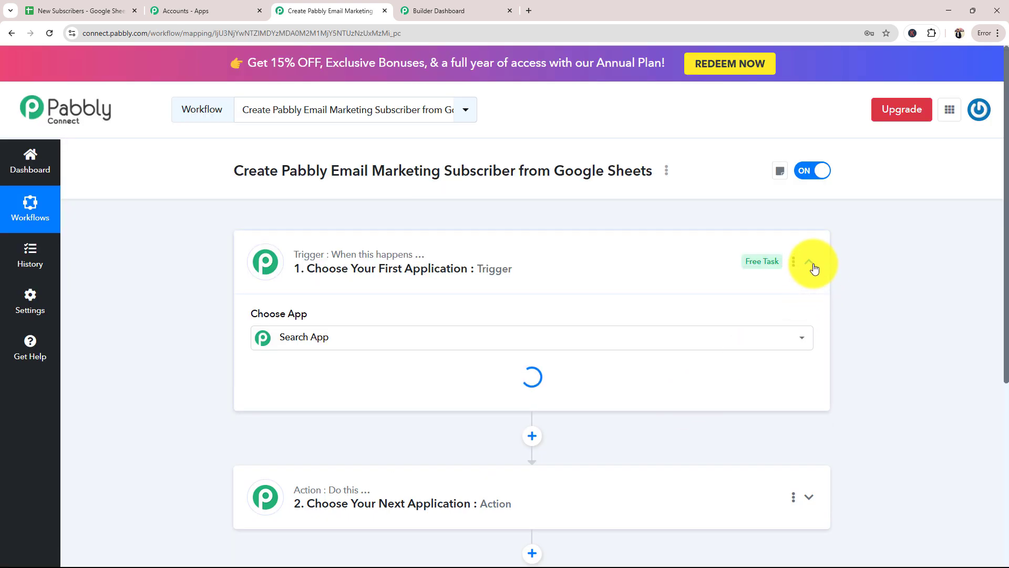
Collapse the trigger step to view the trigger and action cards, and check the New Subscribers sheet as the data source
left_click(809, 262)
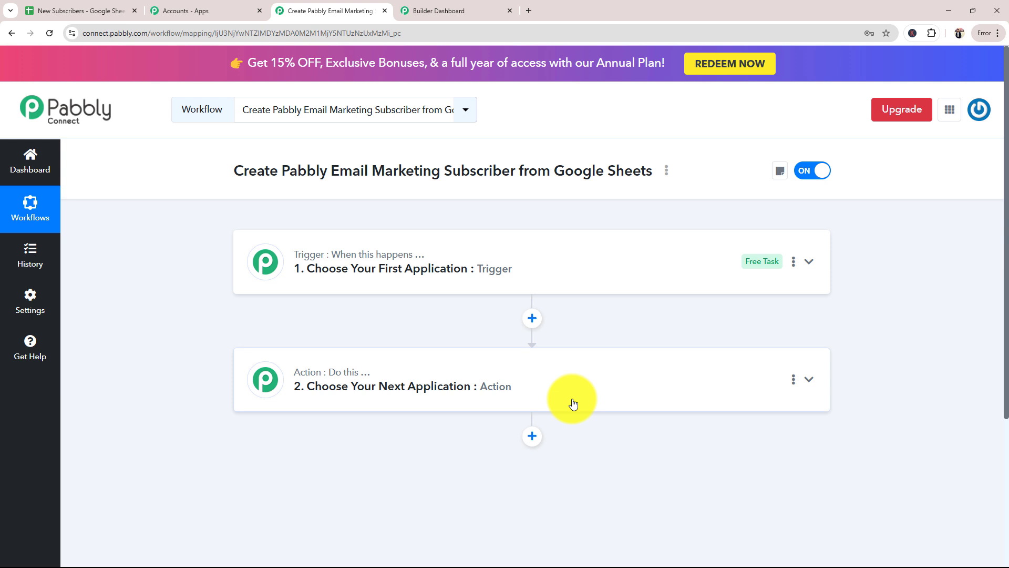
mouse_move(328, 351)
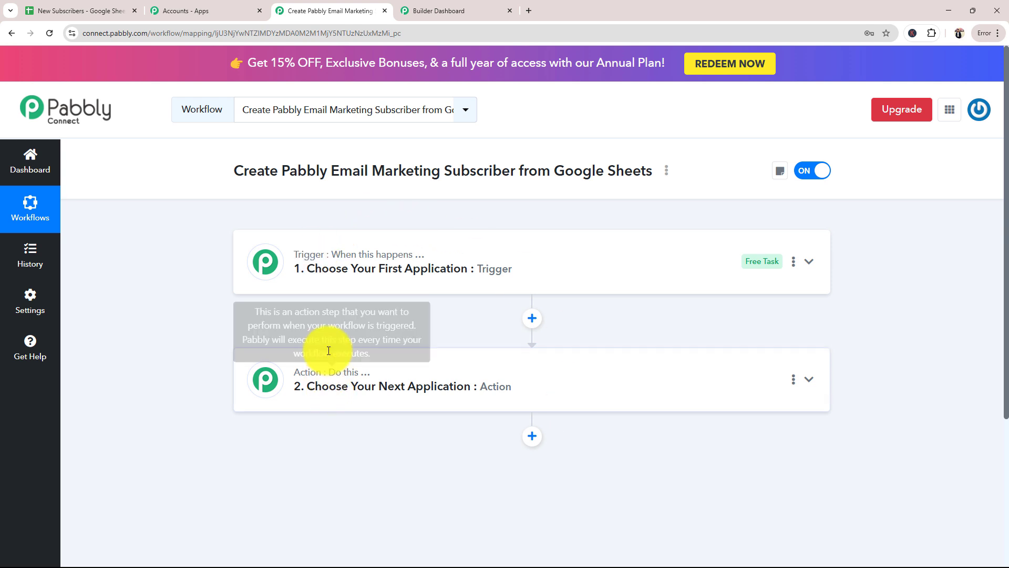
left_click(50, 9)
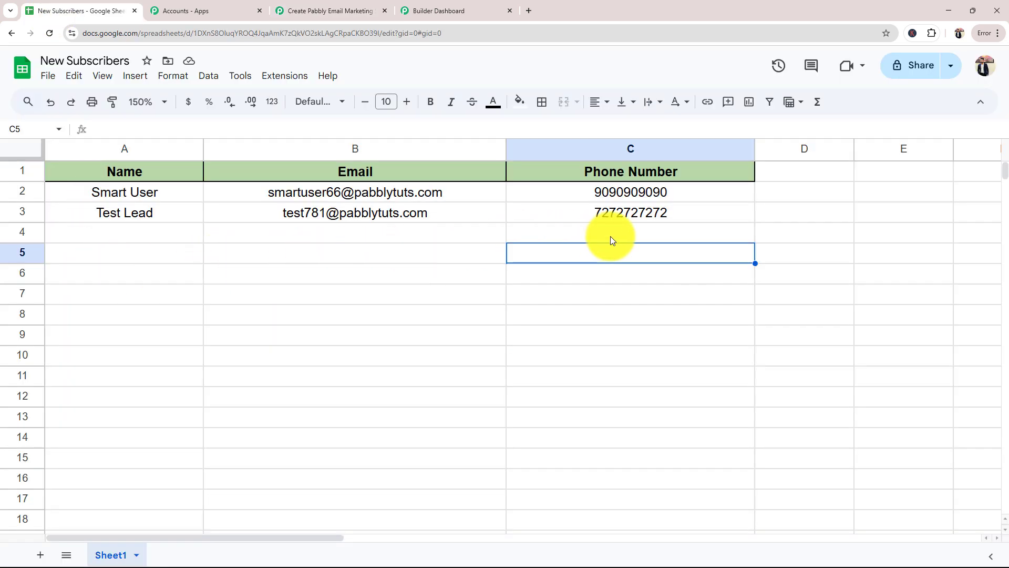
left_click(331, 11)
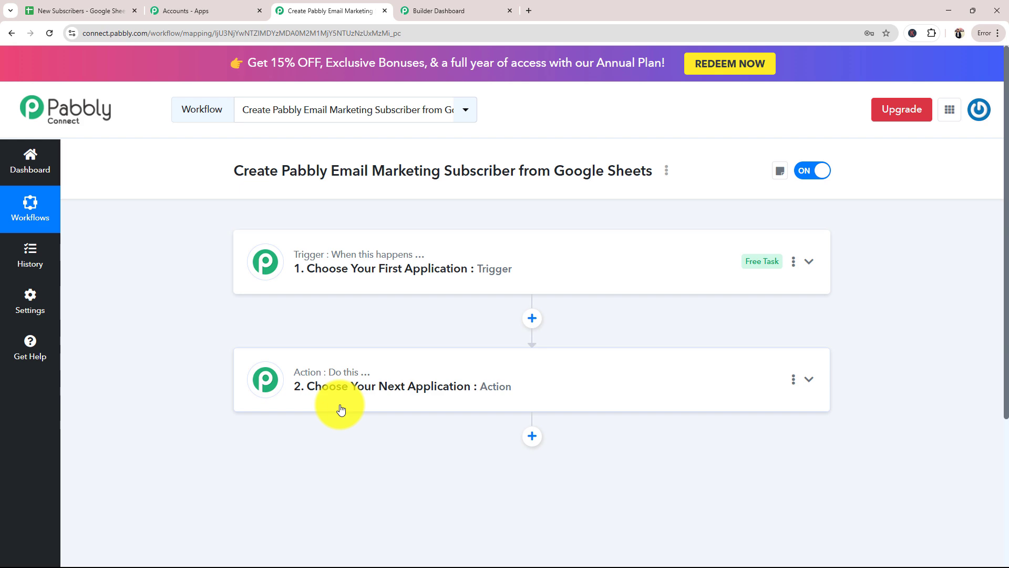
Expand the trigger step and choose Google Sheets as its app
left_click(321, 266)
scroll(178, 303, "down", 2)
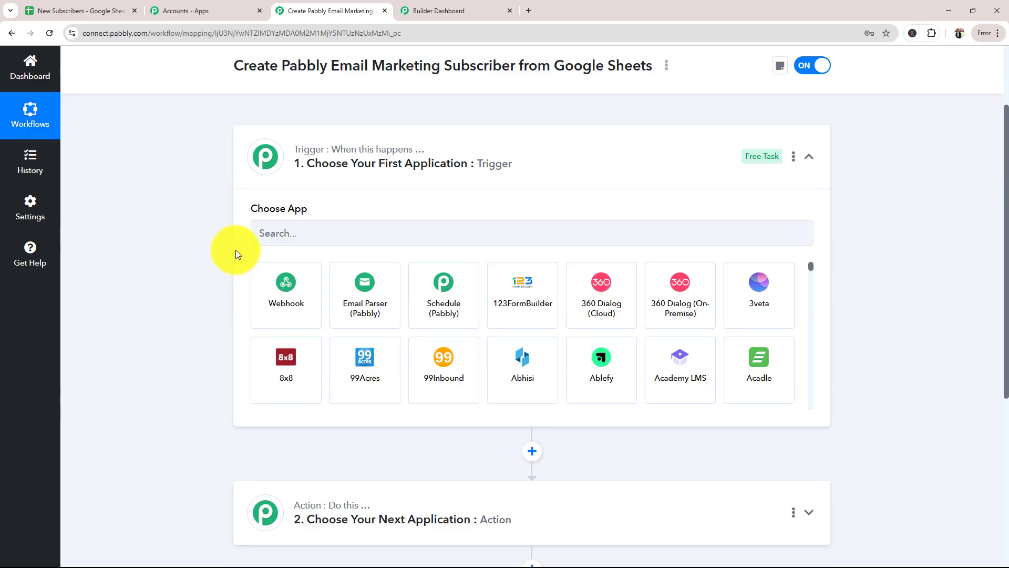
left_click(266, 235)
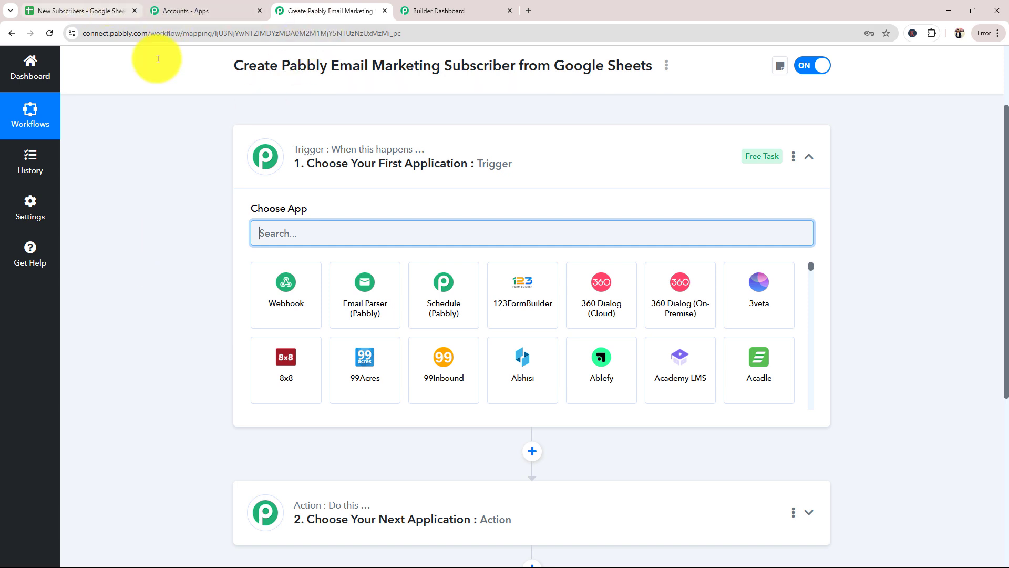
type("Googl")
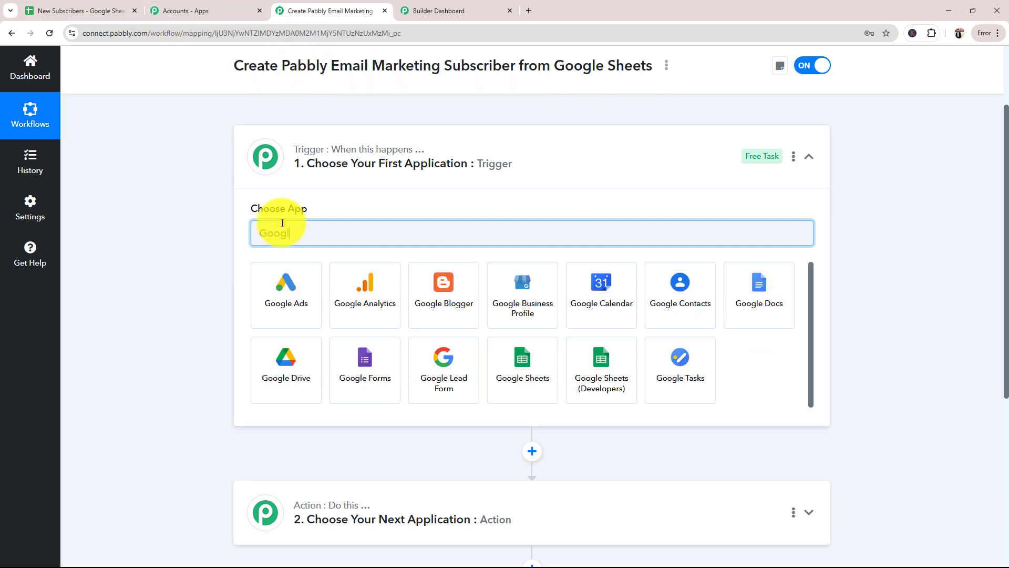
left_click(601, 368)
Set the Google Sheets trigger event to New or Updated Spreadsheet Row
left_click(288, 292)
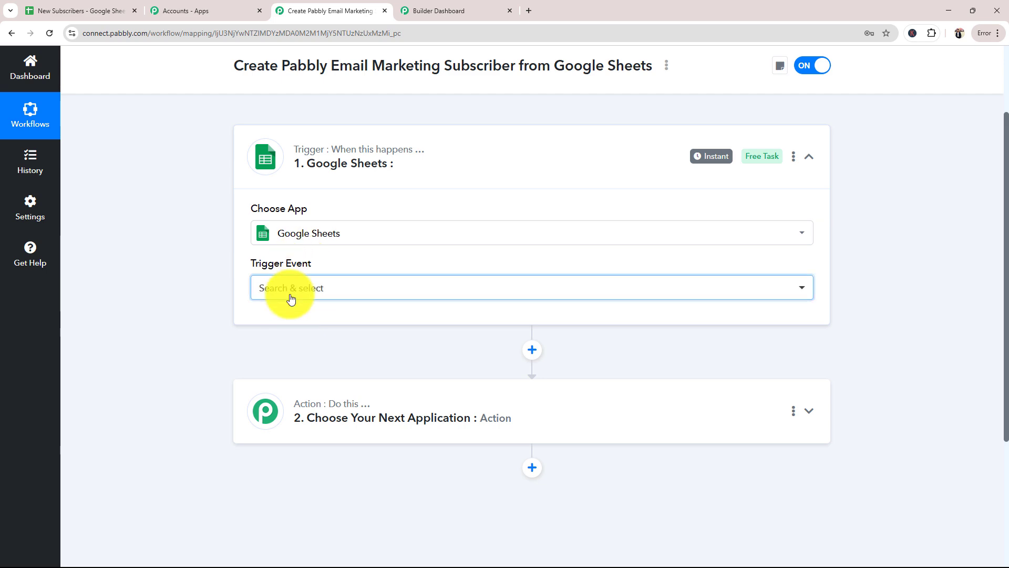
left_click(191, 332)
left_click(64, 9)
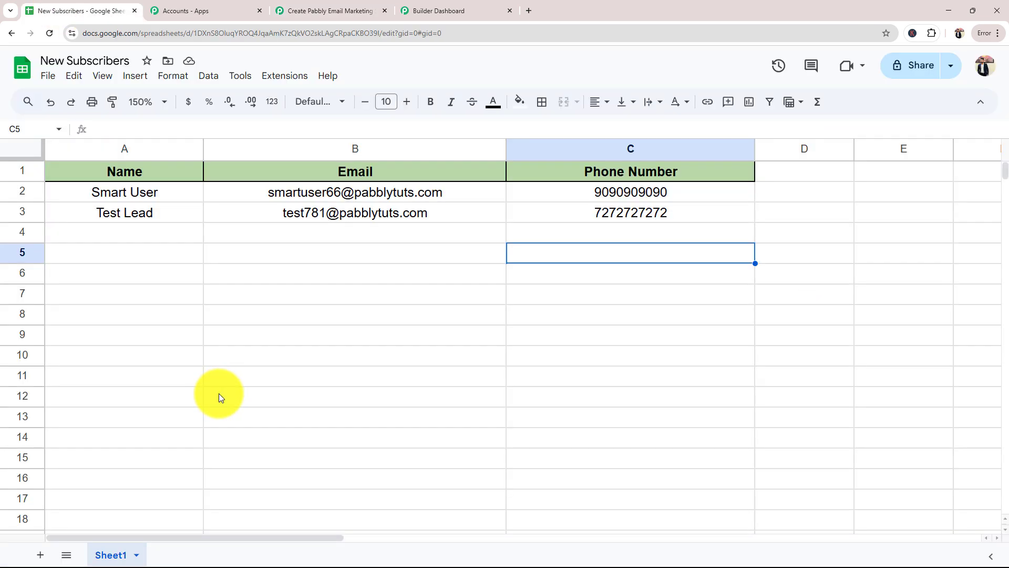
left_click(279, 9)
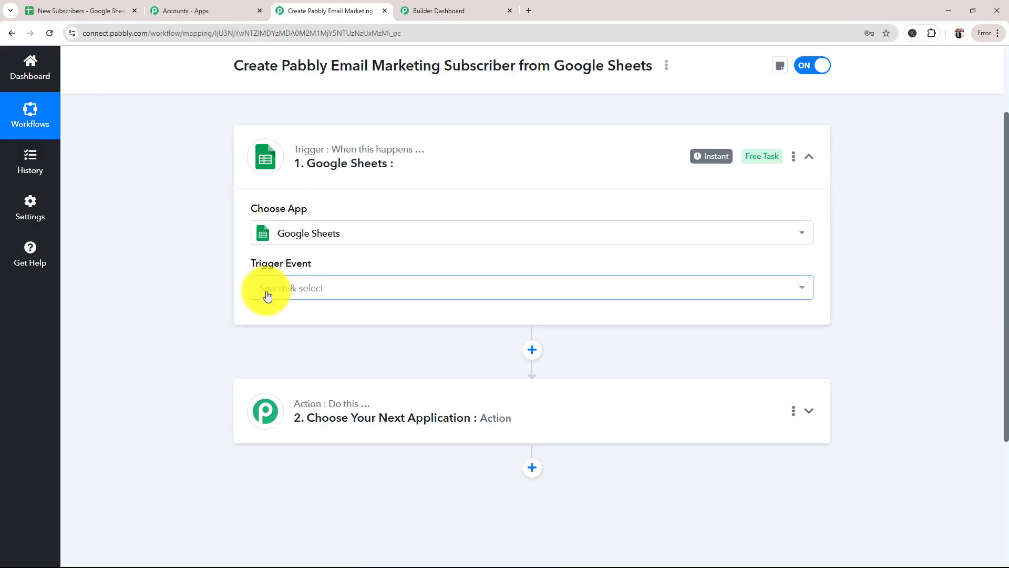
left_click(266, 293)
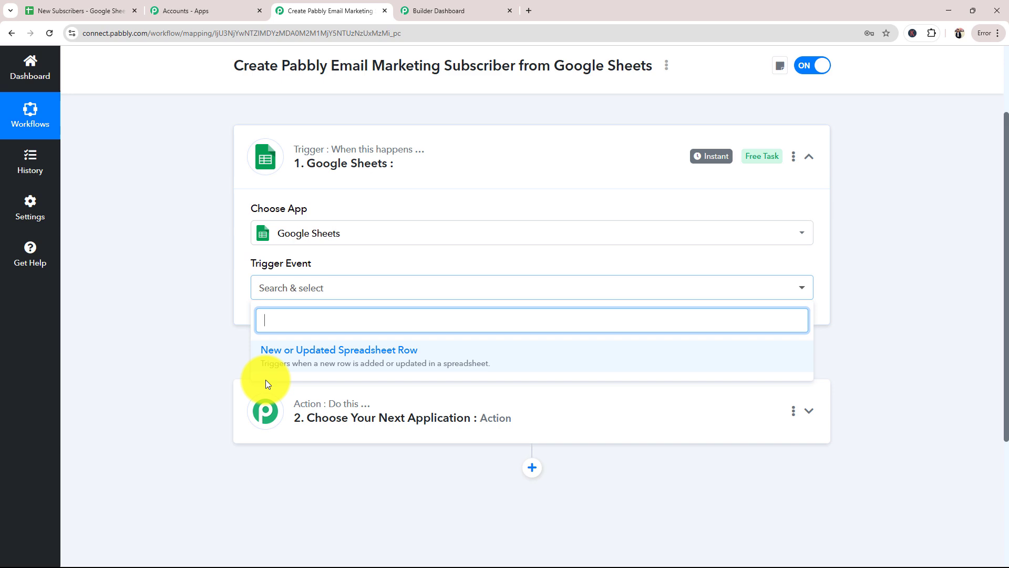
left_click(395, 360)
Examine the trigger's webhook URL and the instructions for setting up the webhook in Google Sheets
left_click(109, 14)
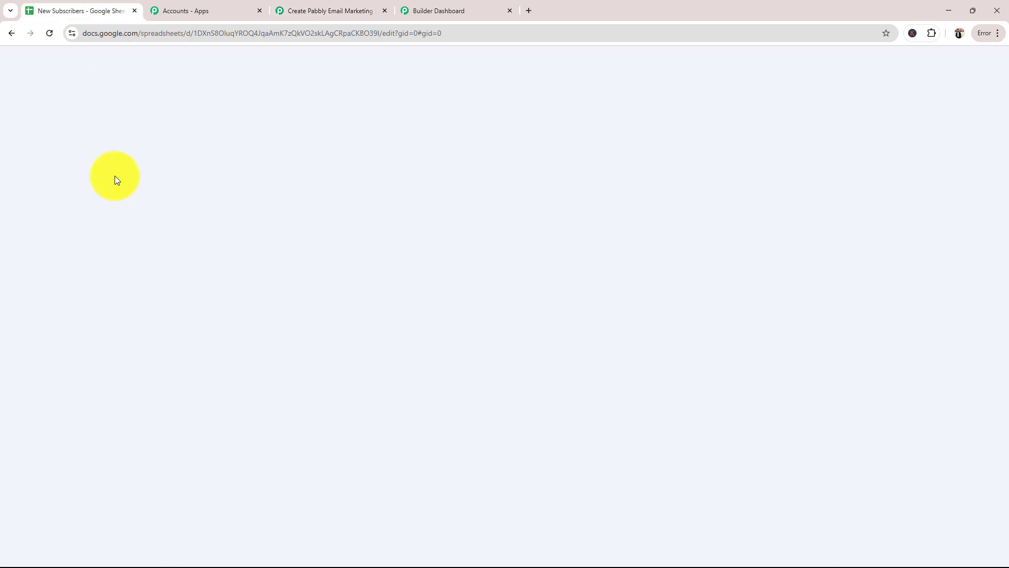
left_click(292, 9)
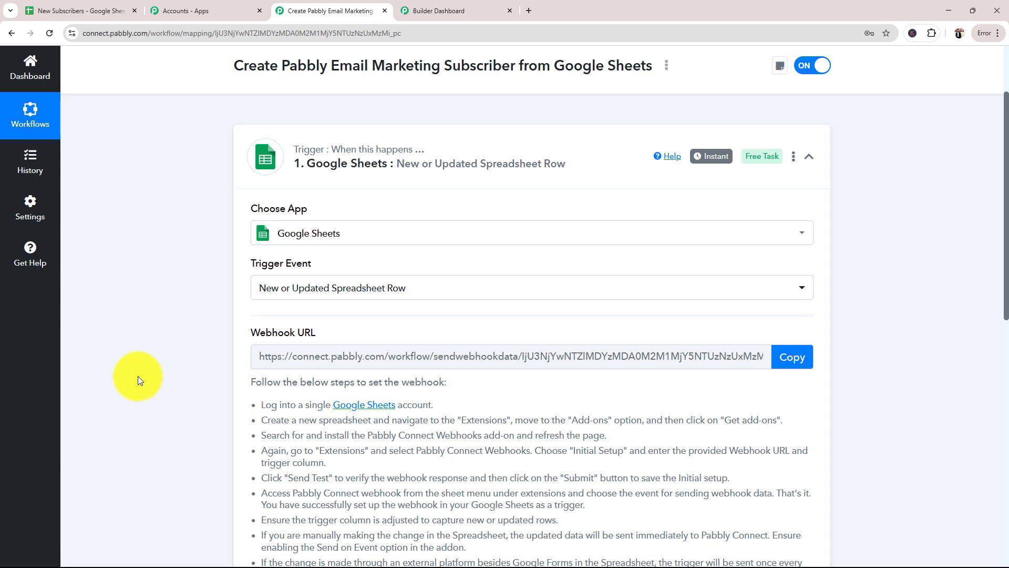
scroll(140, 380, "down", 4)
scroll(138, 376, "up", 2)
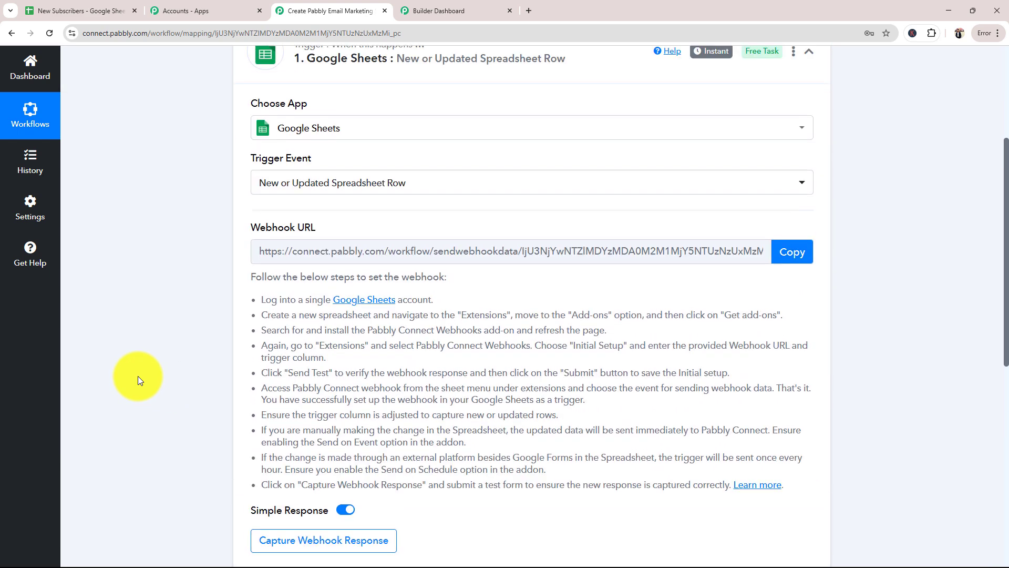
scroll(137, 377, "up", 2)
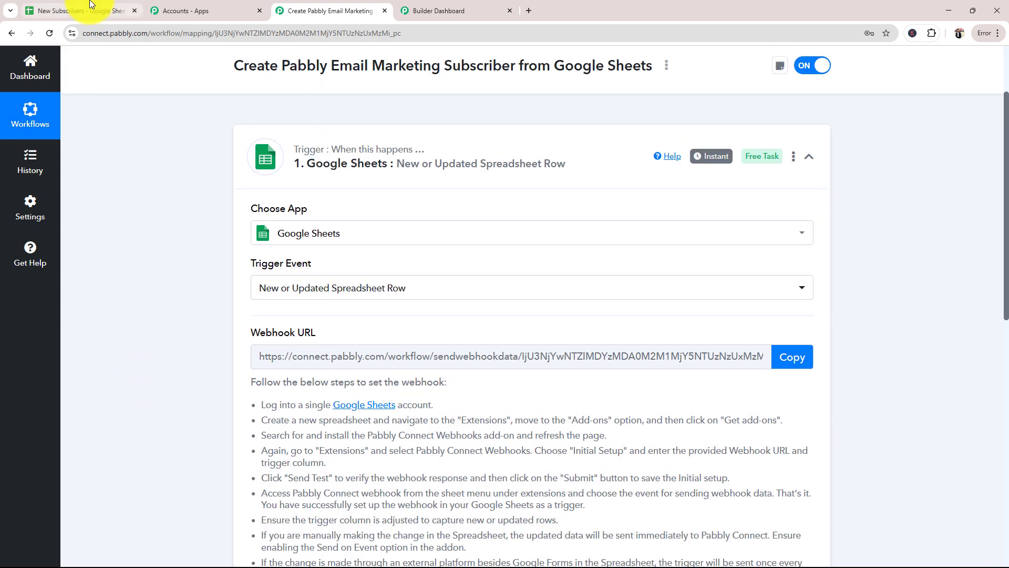
left_click(90, 4)
left_click(347, 4)
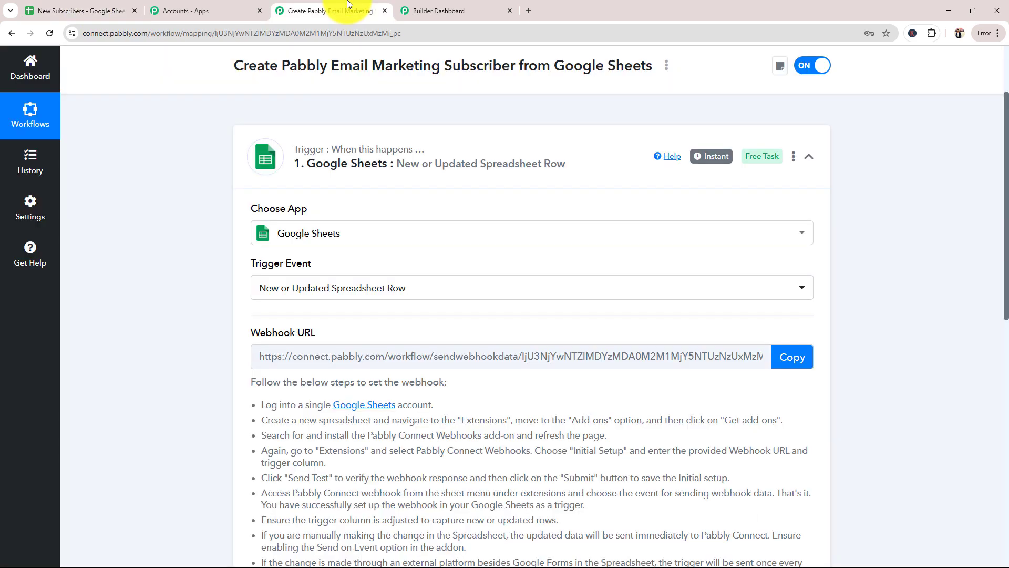
scroll(207, 331, "down", 2)
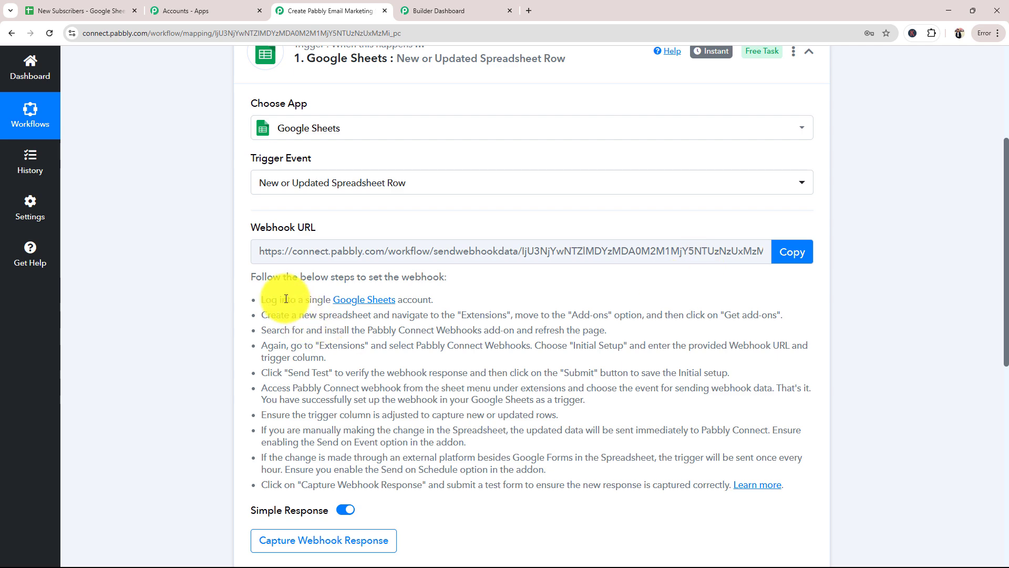
left_click_drag(265, 302, 778, 507)
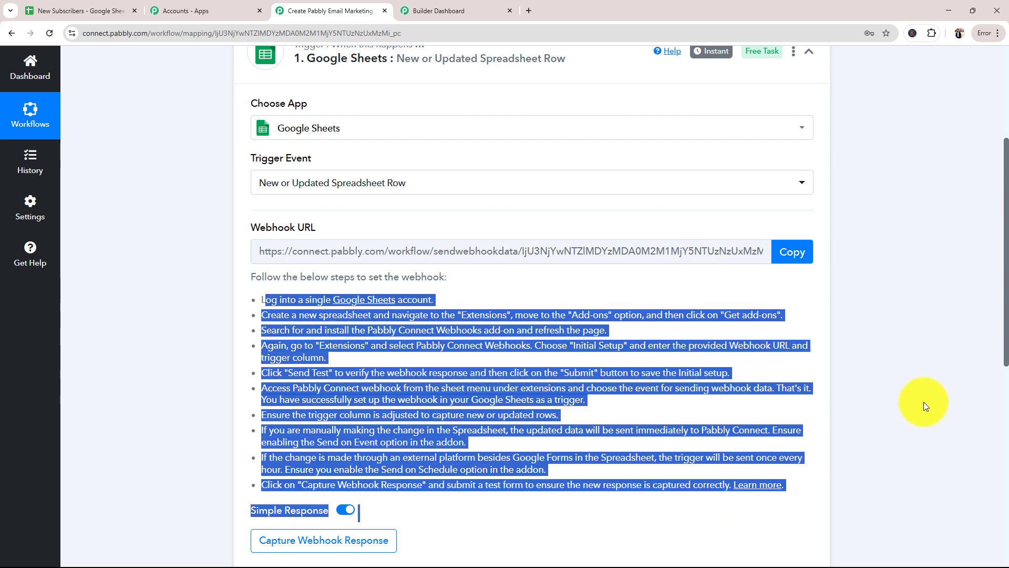
left_click(192, 349)
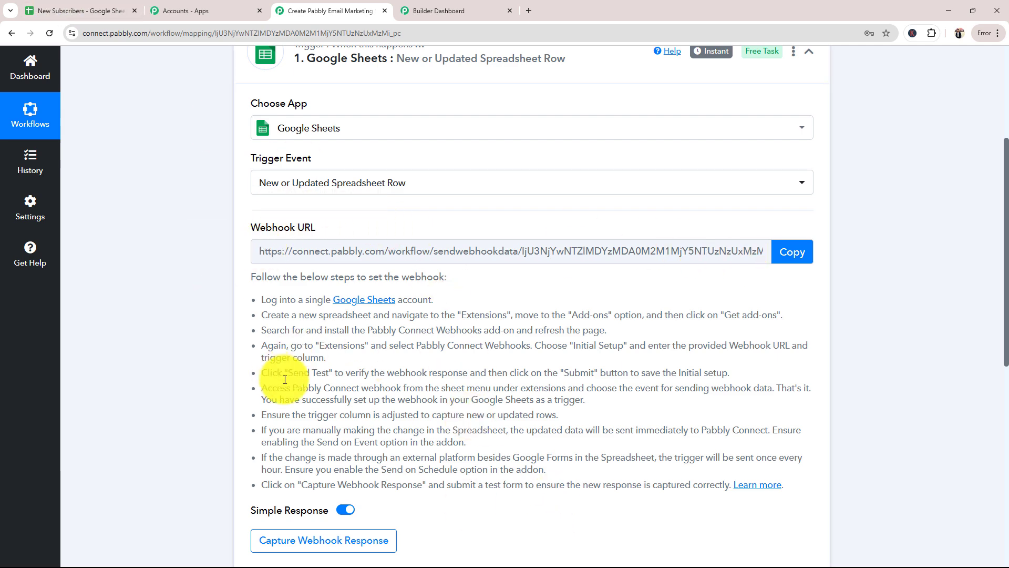
Copy the trigger's webhook URL and switch to the New Subscribers sheet in Google Sheets
scroll(247, 342, "down", 2)
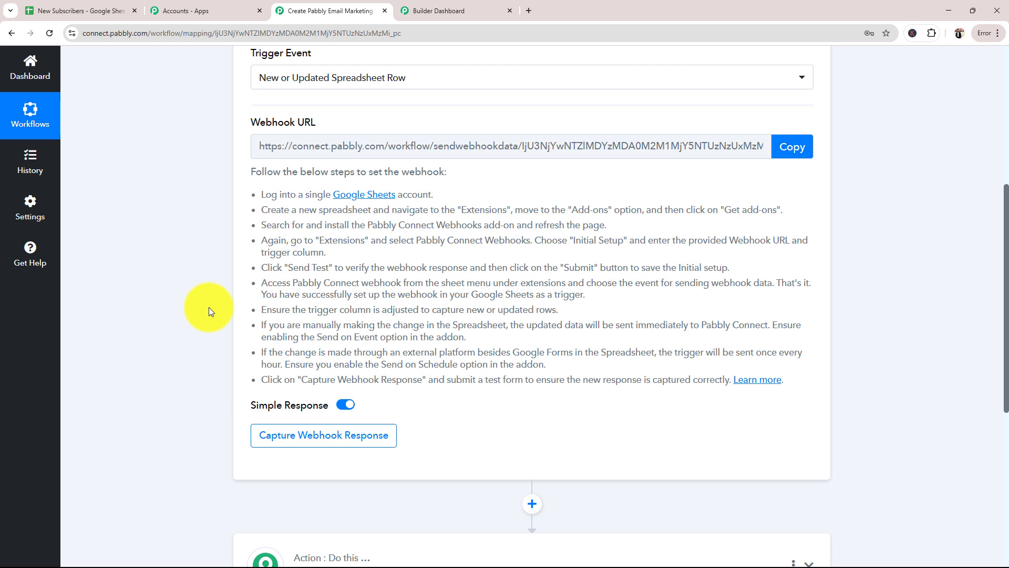
left_click(785, 156)
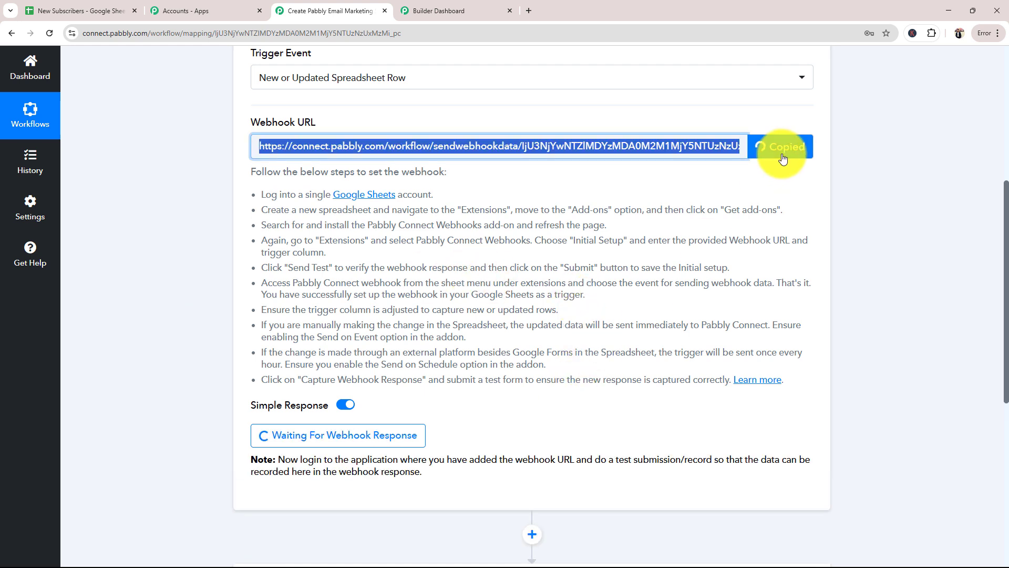
left_click(84, 11)
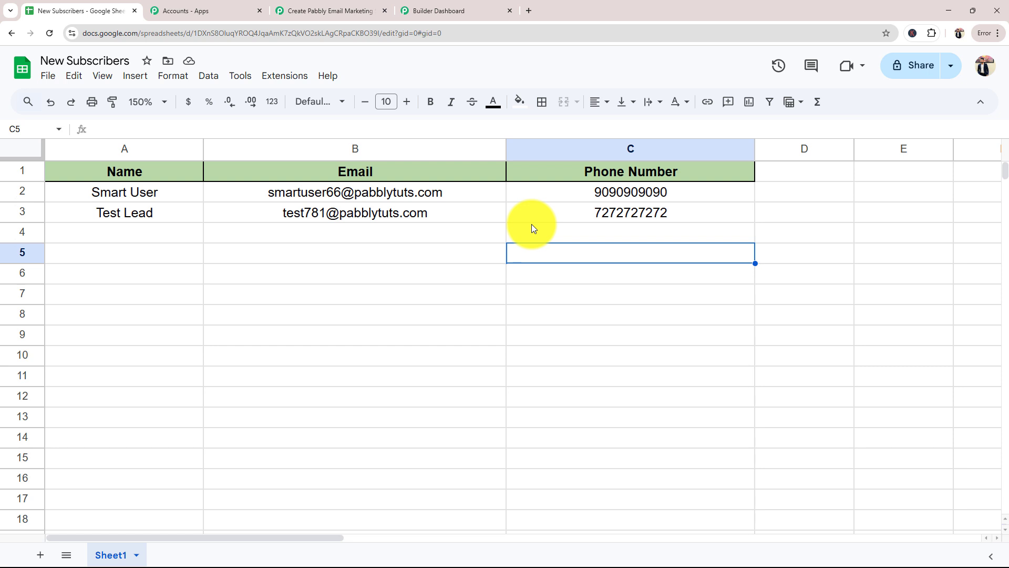
Look up the Pabbly Connect Webhooks add-on in the Google Workspace Marketplace, then close the marketplace
left_click(275, 78)
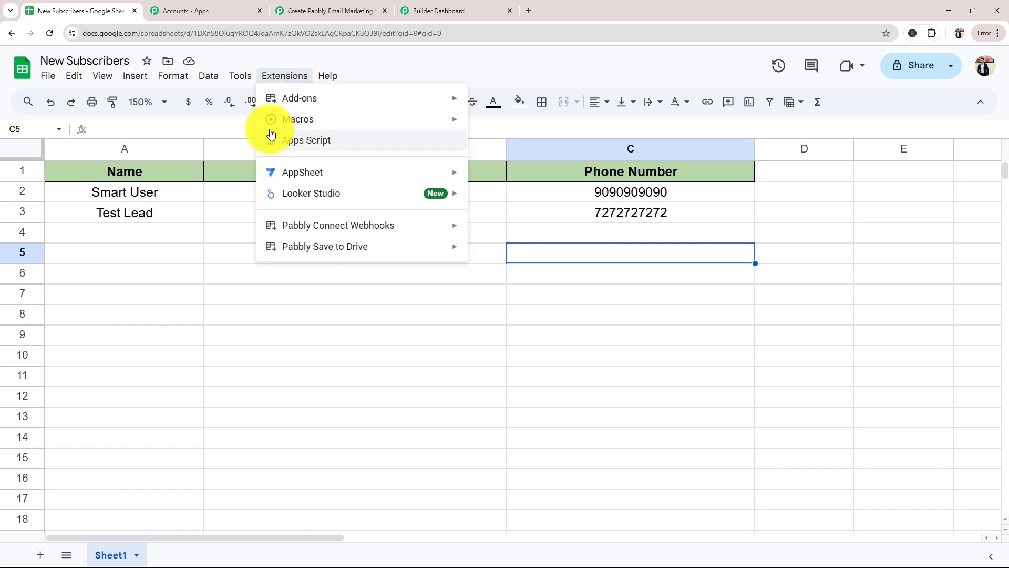
mouse_move(275, 100)
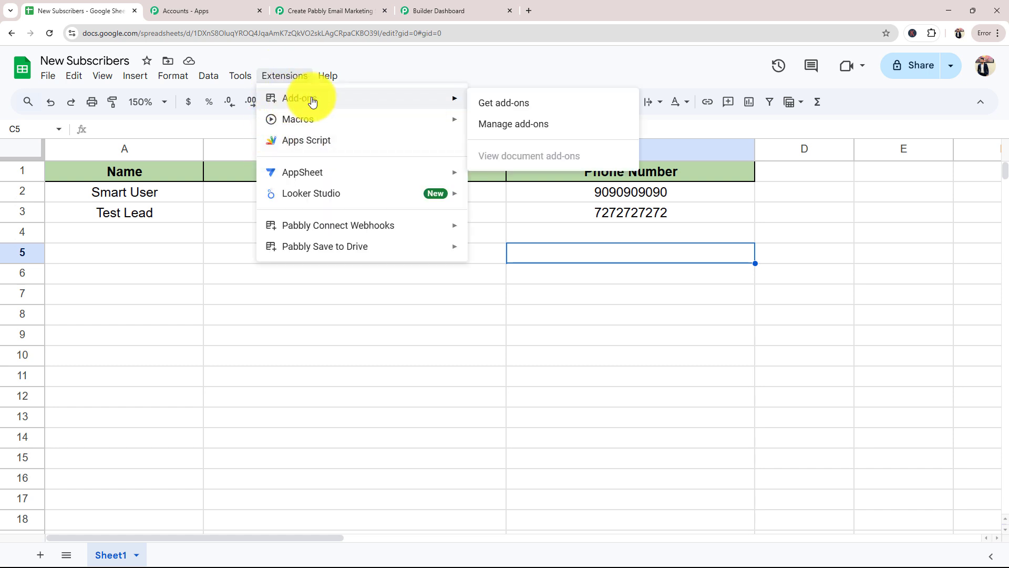
left_click(480, 104)
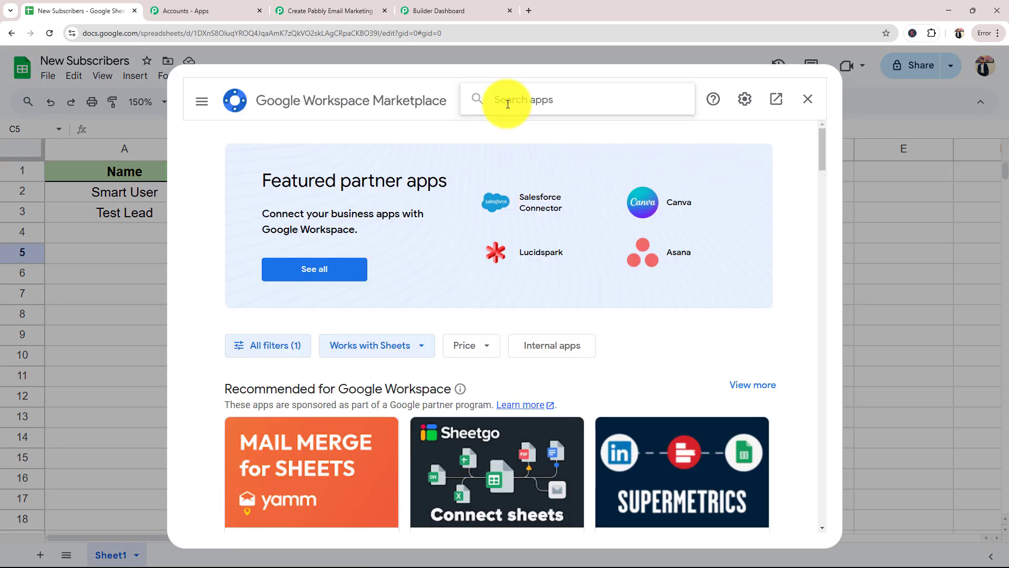
type("Pabbly")
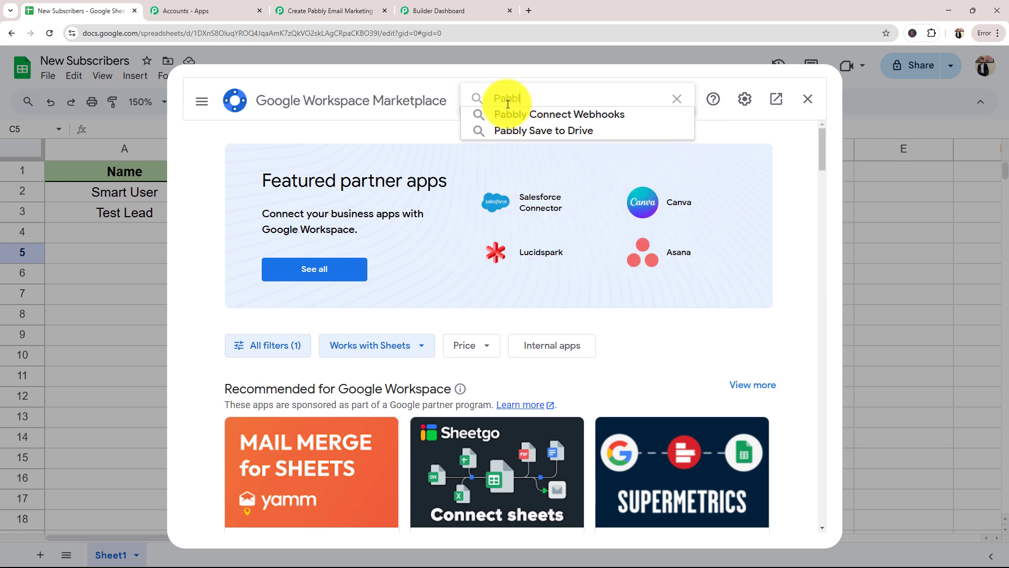
left_click(497, 116)
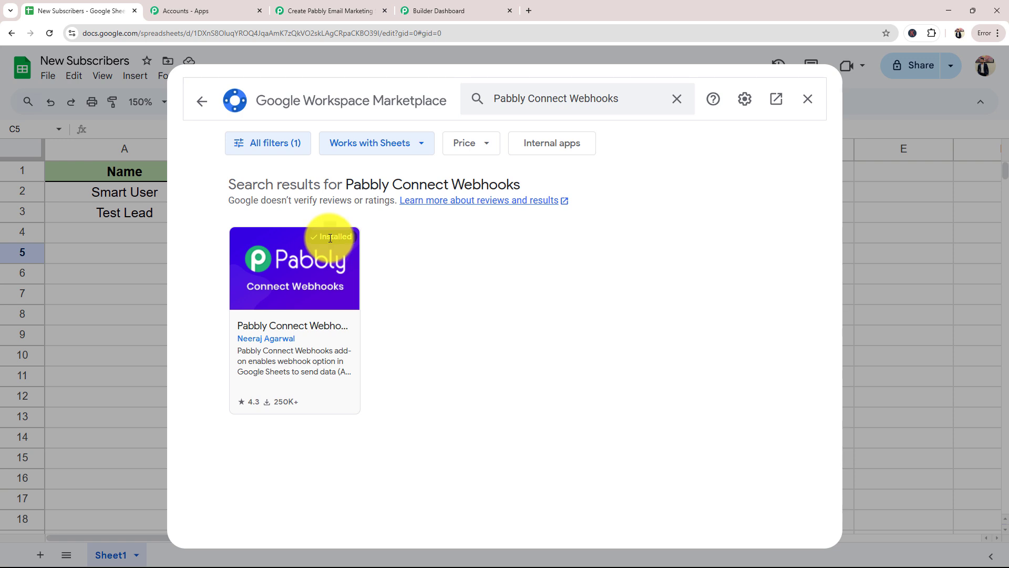
left_click(807, 99)
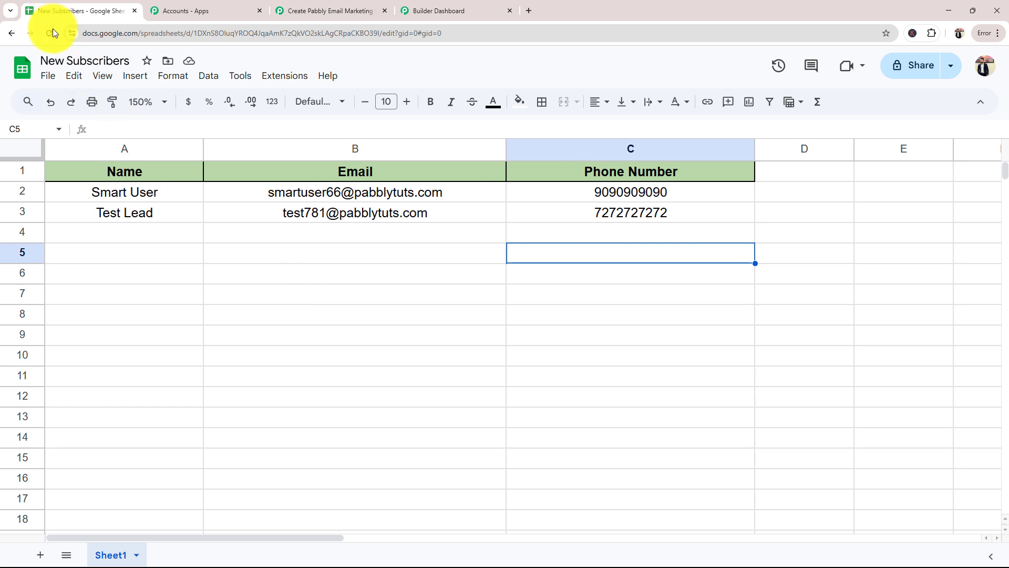
Open the Initial Setup of the Pabbly Connect Webhooks add-on and paste the copied webhook URL from the workflow
left_click(272, 79)
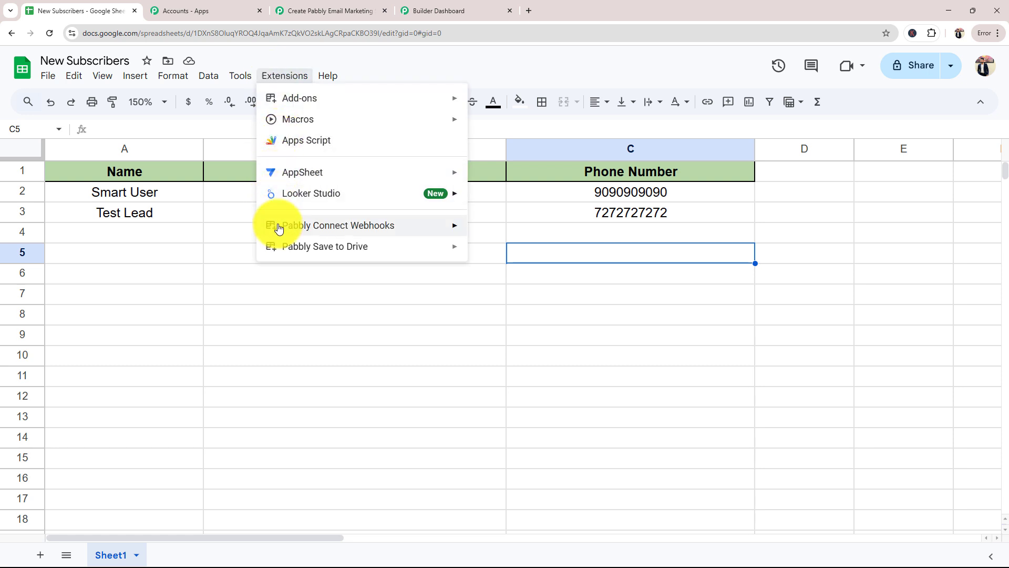
mouse_move(280, 227)
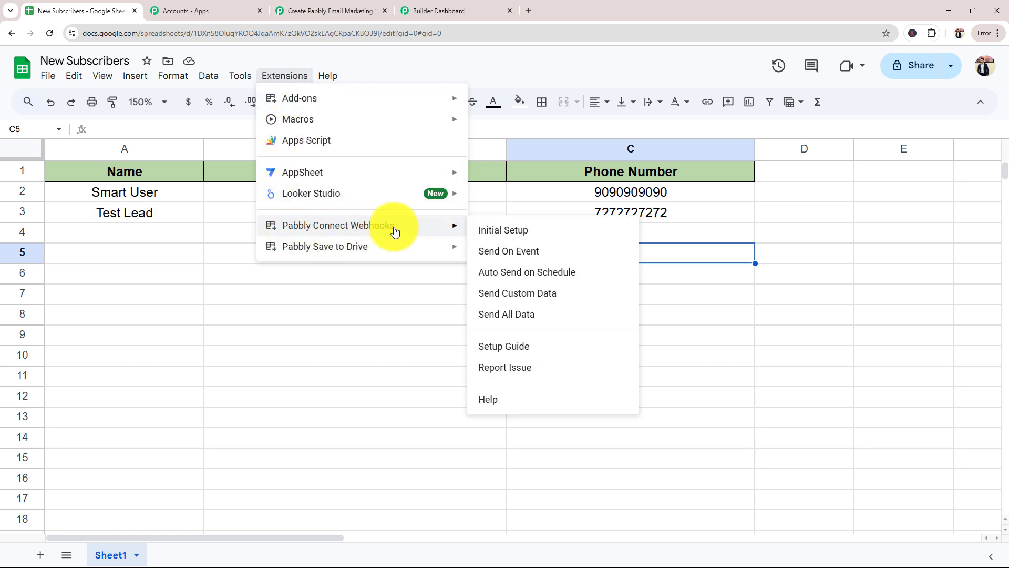
left_click(491, 231)
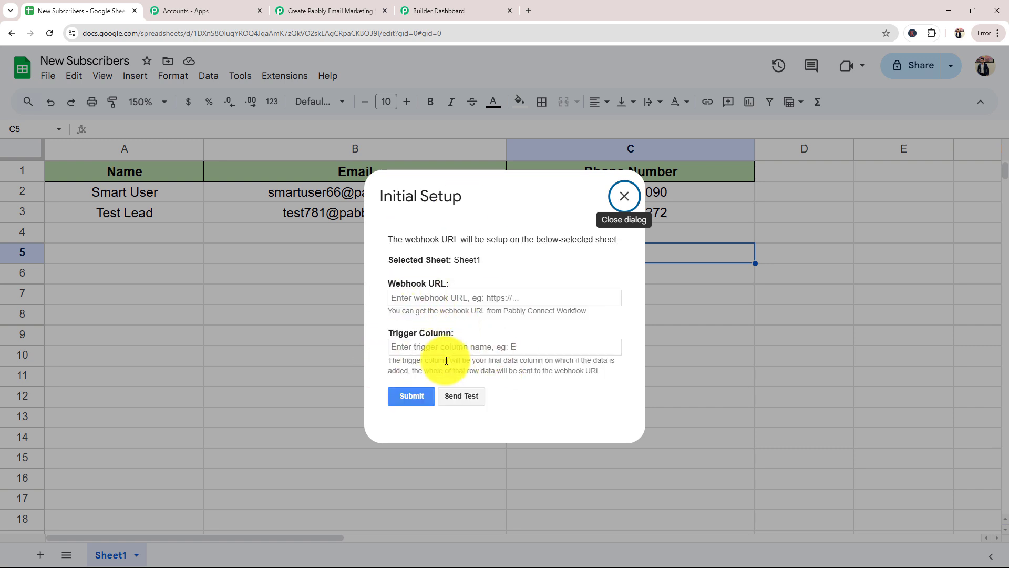
left_click(404, 300)
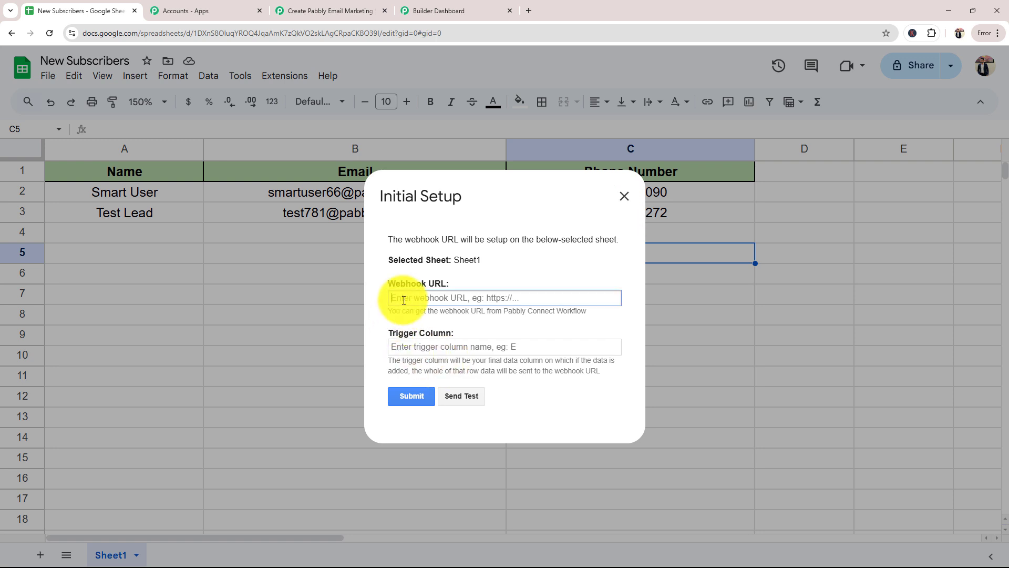
key("ctrl+v")
left_click(361, 8)
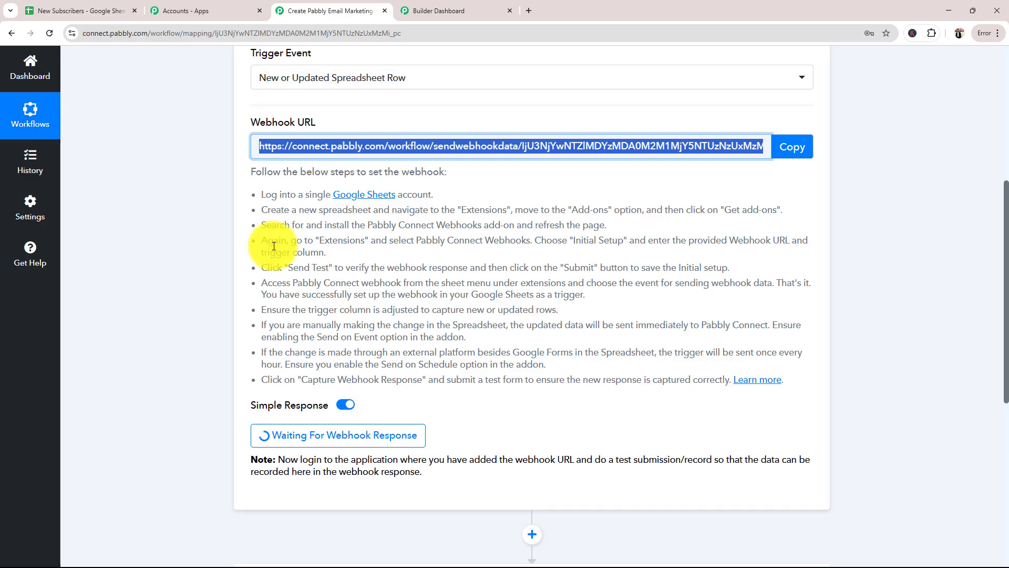
left_click(84, 10)
Set the trigger column to c in Initial Setup and send test data to the webhook
left_click(401, 347)
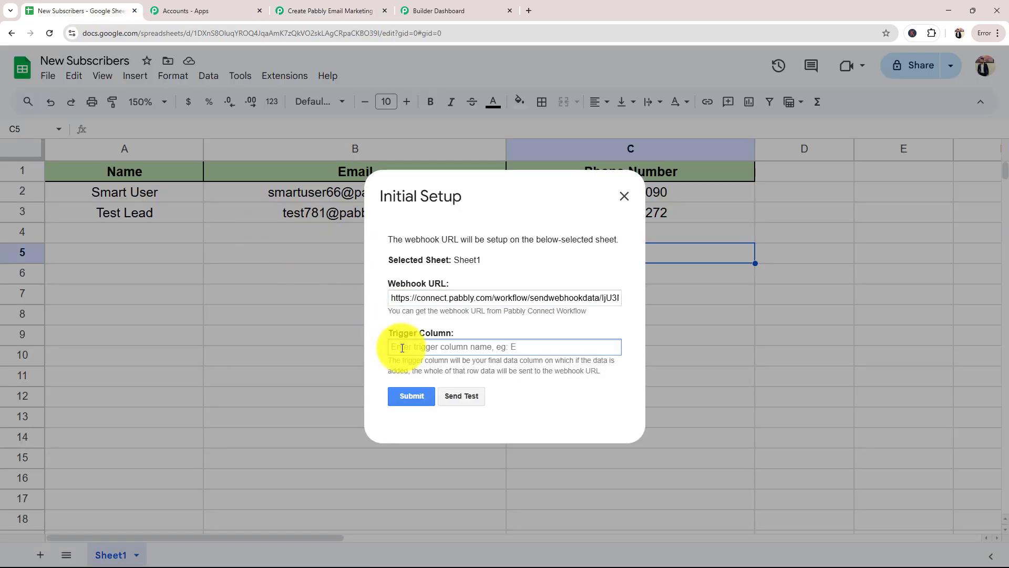
left_click(483, 207)
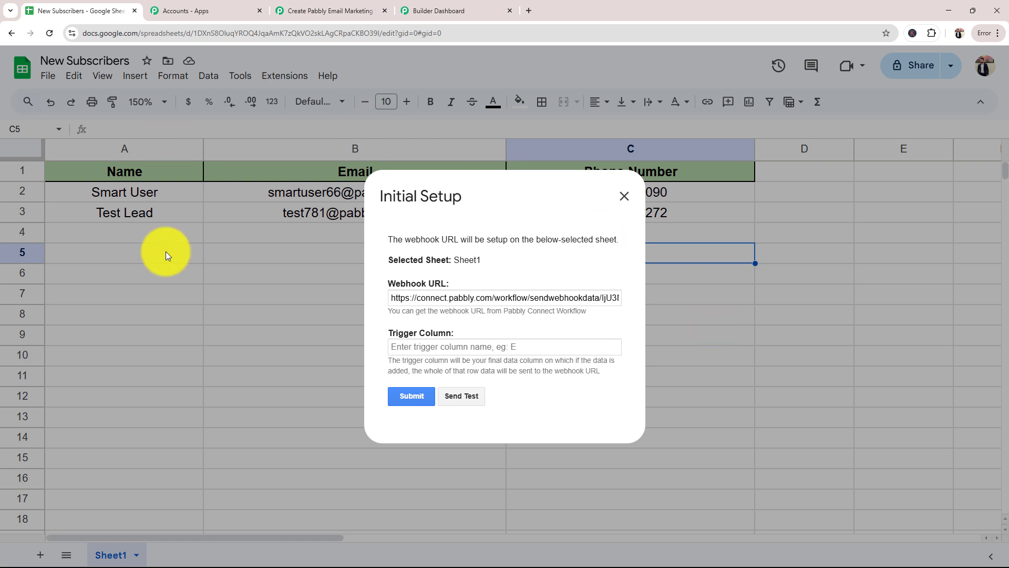
left_click(498, 349)
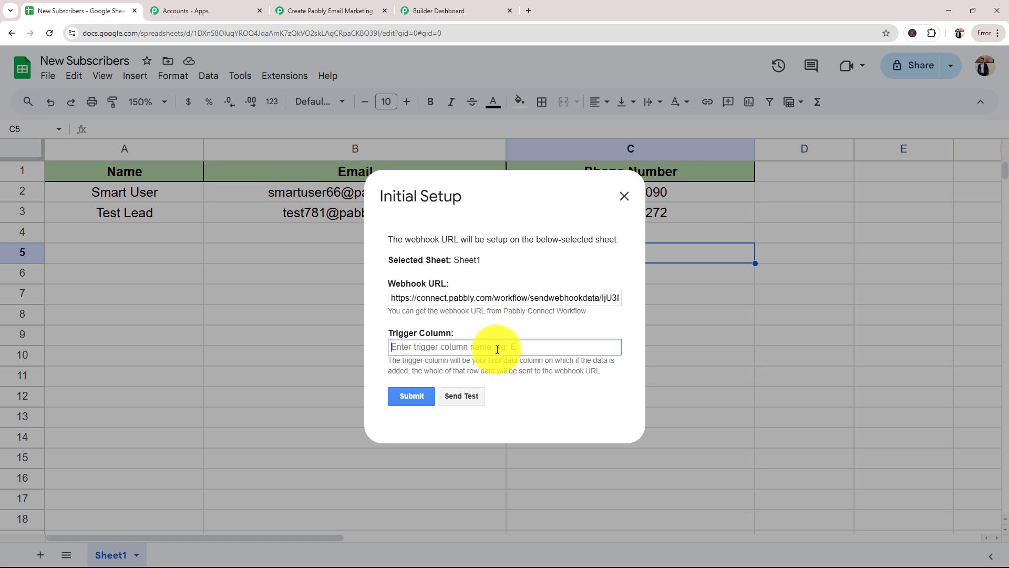
type("c")
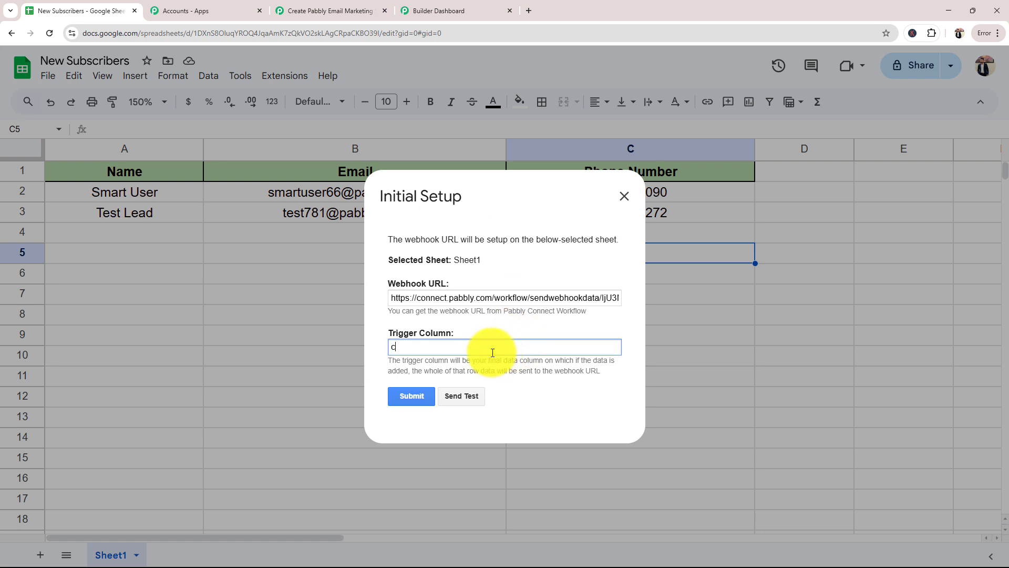
left_click(460, 401)
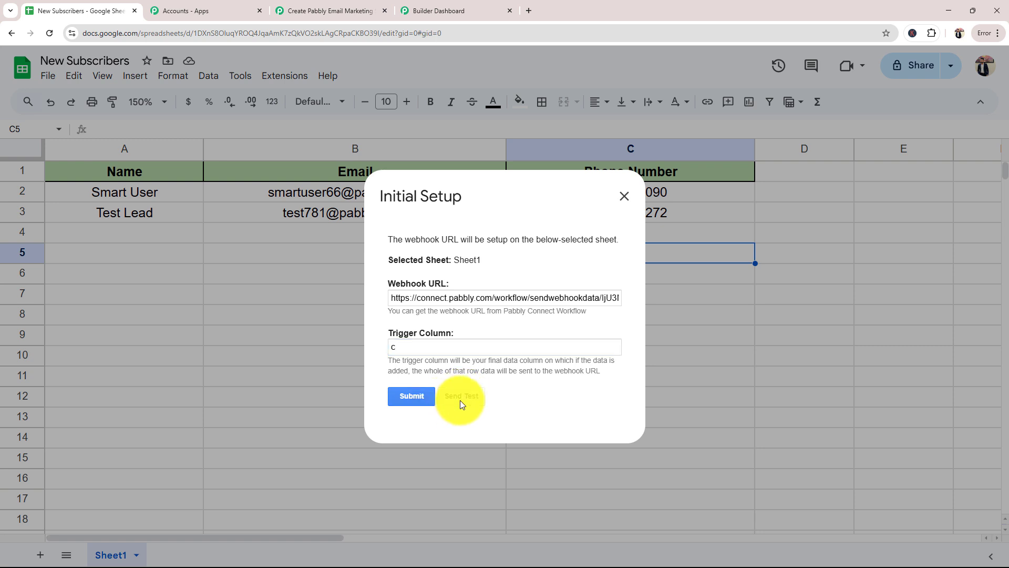
scroll(478, 340, "down", 1)
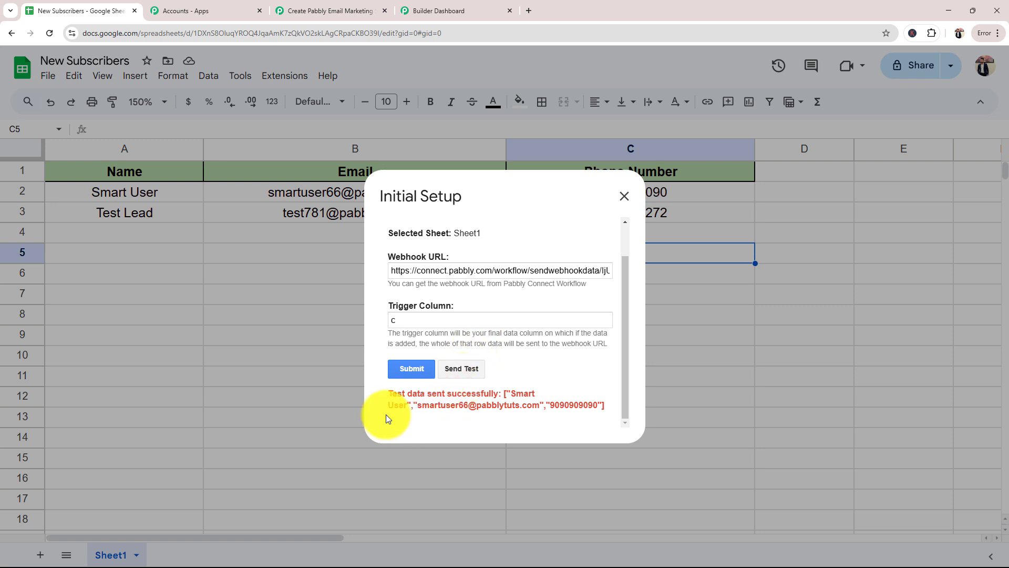
Submit the Pabbly Connect Webhooks Initial Setup and return to the Pabbly Connect workflow
left_click(410, 368)
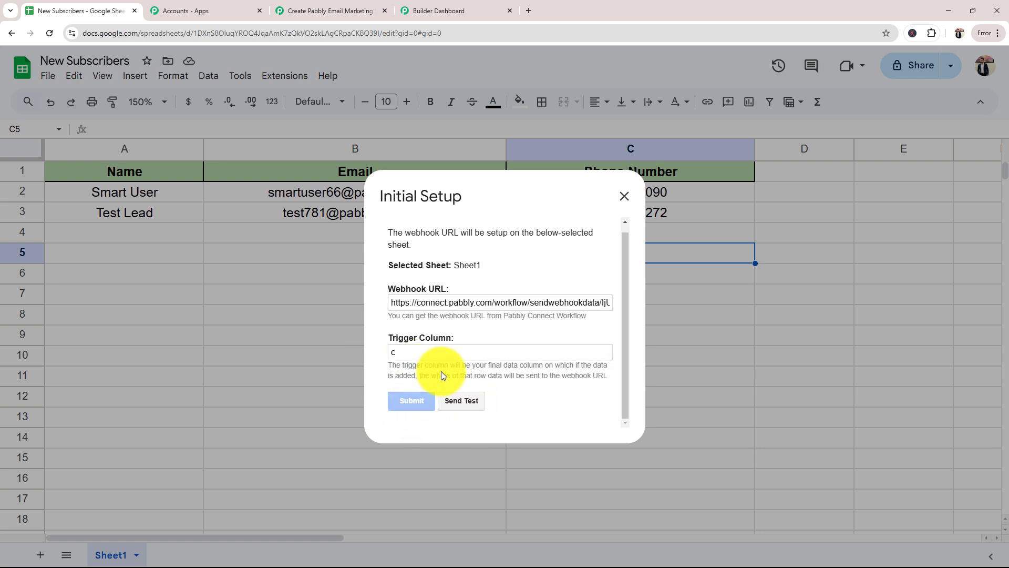
left_click(625, 196)
left_click(323, 7)
Check the received trigger column, spreadsheet name, spreadsheet ID and sheet name against the New Subscribers sheet
scroll(903, 270, "down", 8)
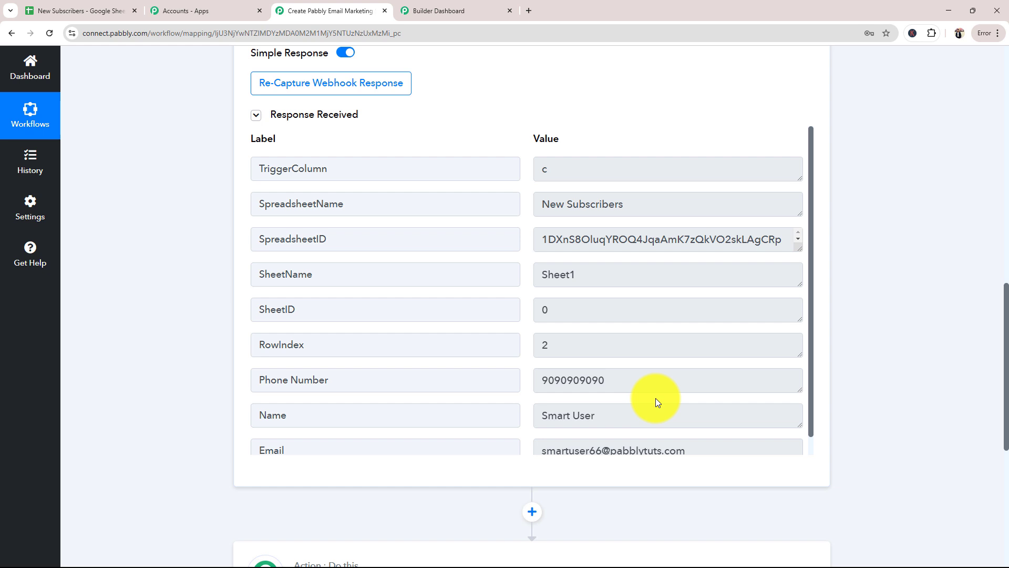
left_click(556, 166)
double_click(556, 167)
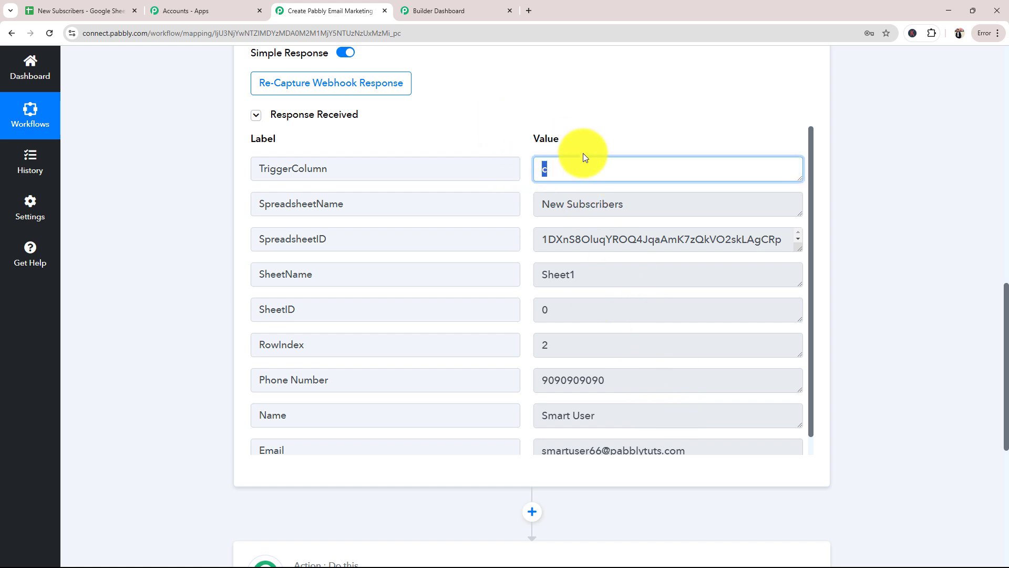
triple_click(638, 206)
left_click(107, 7)
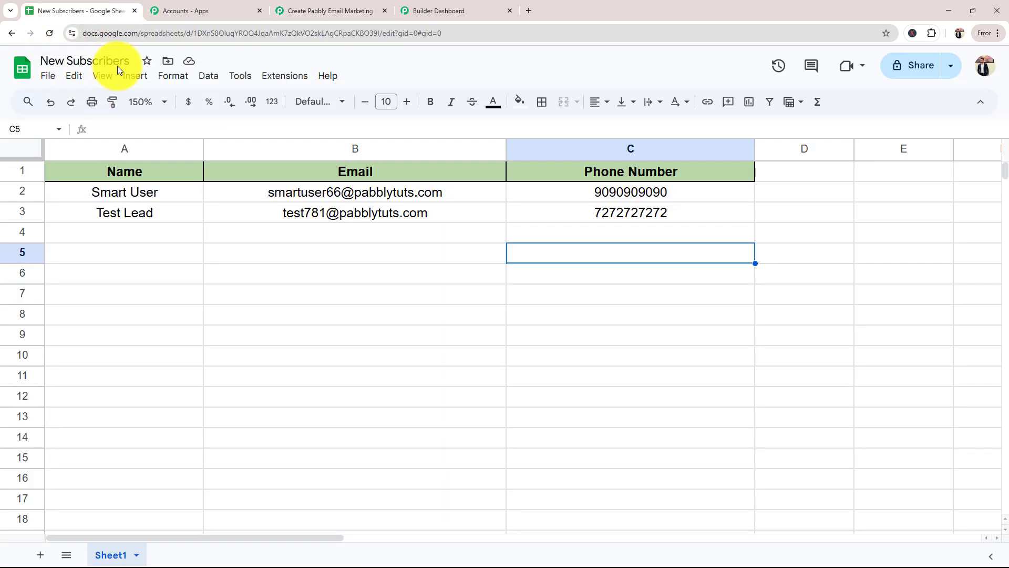
left_click(318, 10)
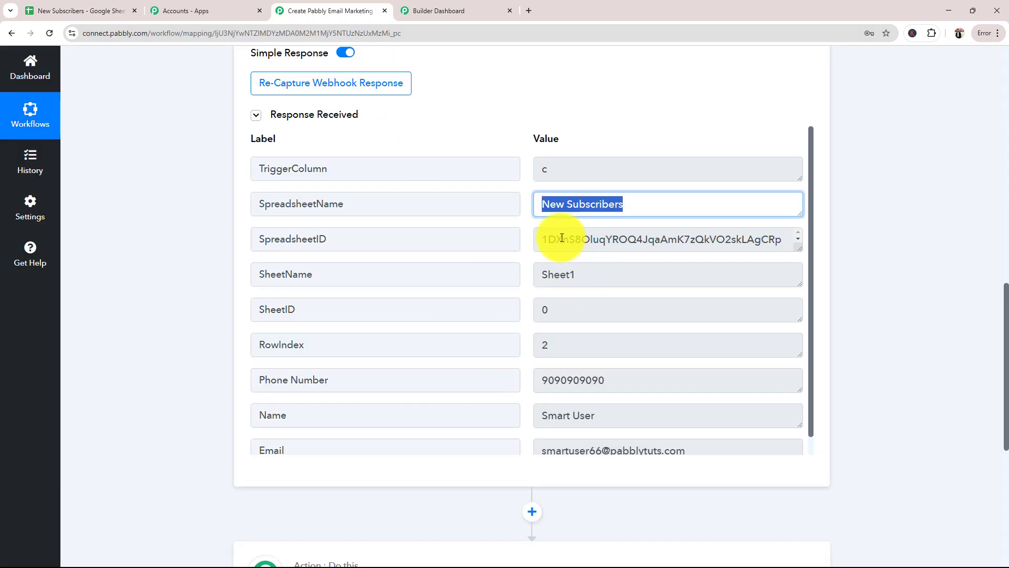
left_click_drag(547, 241, 773, 238)
left_click_drag(584, 282, 541, 282)
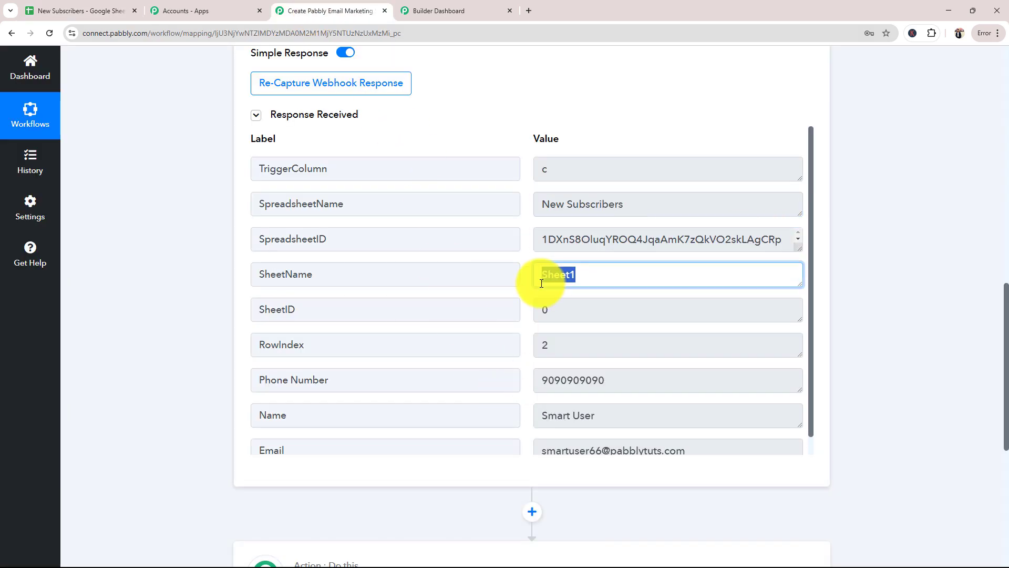
left_click(47, 11)
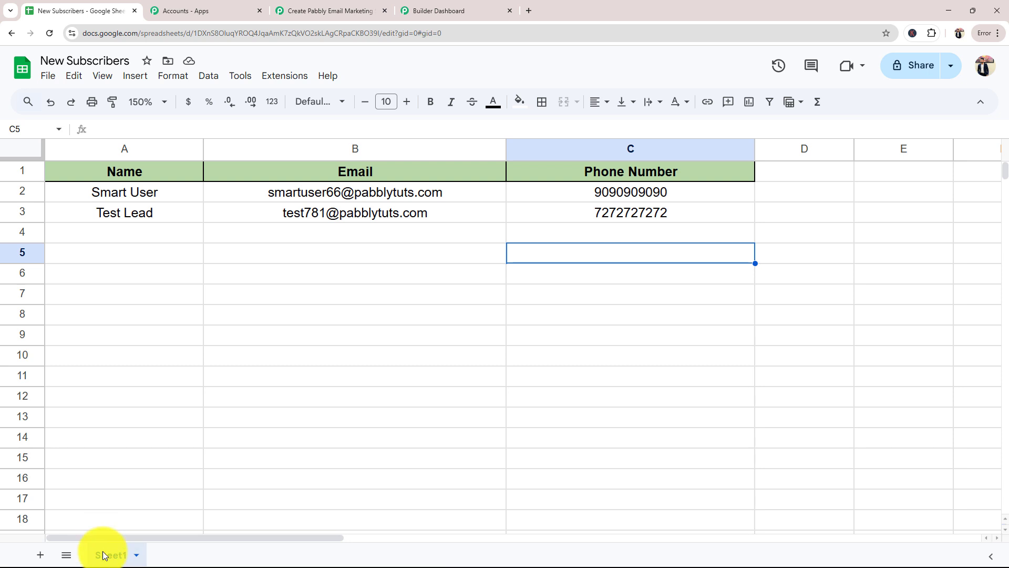
left_click(289, 10)
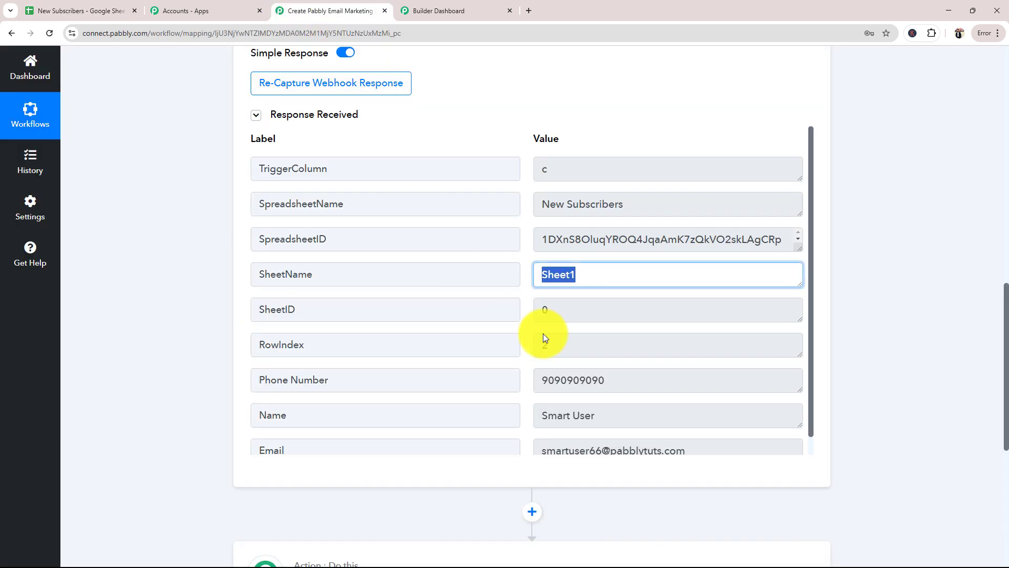
Check the received row index, phone number, name and email against the sheet, and collapse the Google Sheets trigger step
left_click_drag(535, 314, 516, 353)
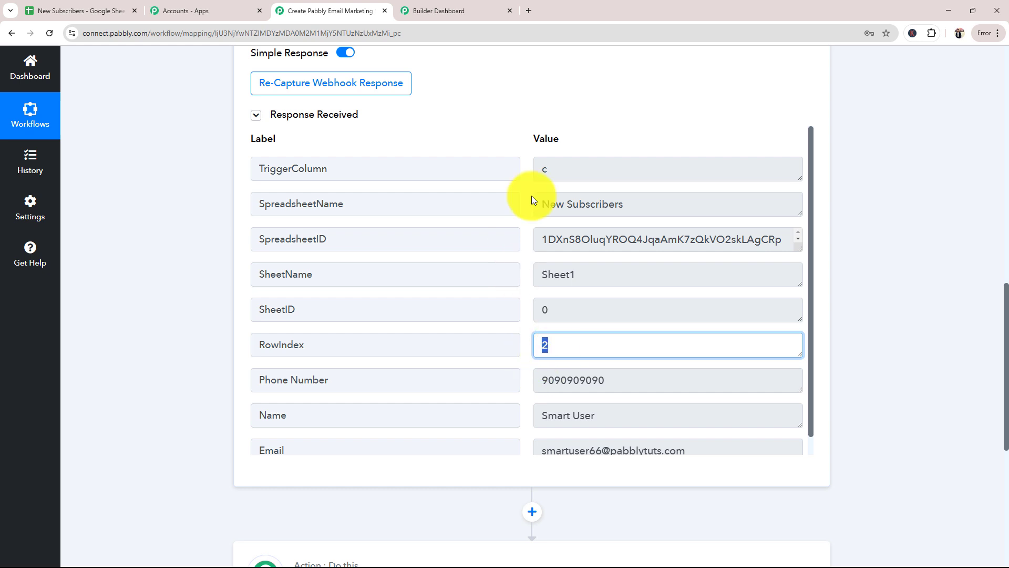
left_click(94, 9)
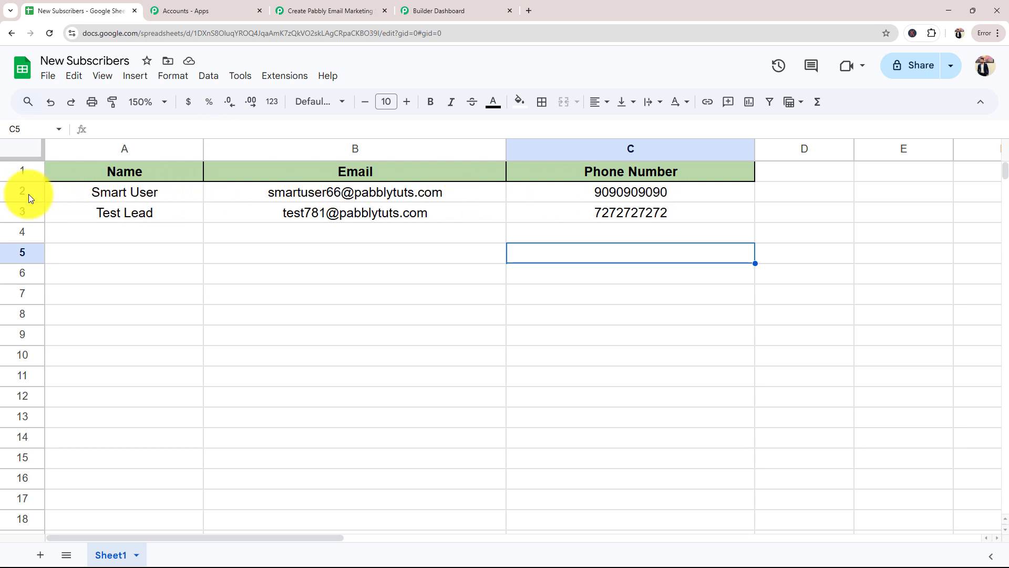
left_click(284, 10)
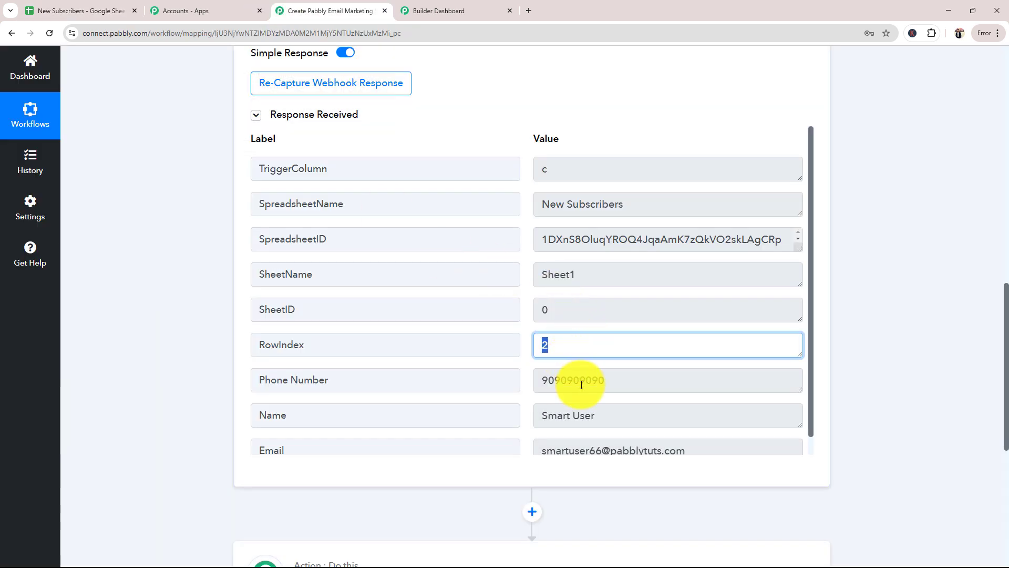
scroll(581, 385, "down", 1)
key("Tab")
key("Tab")
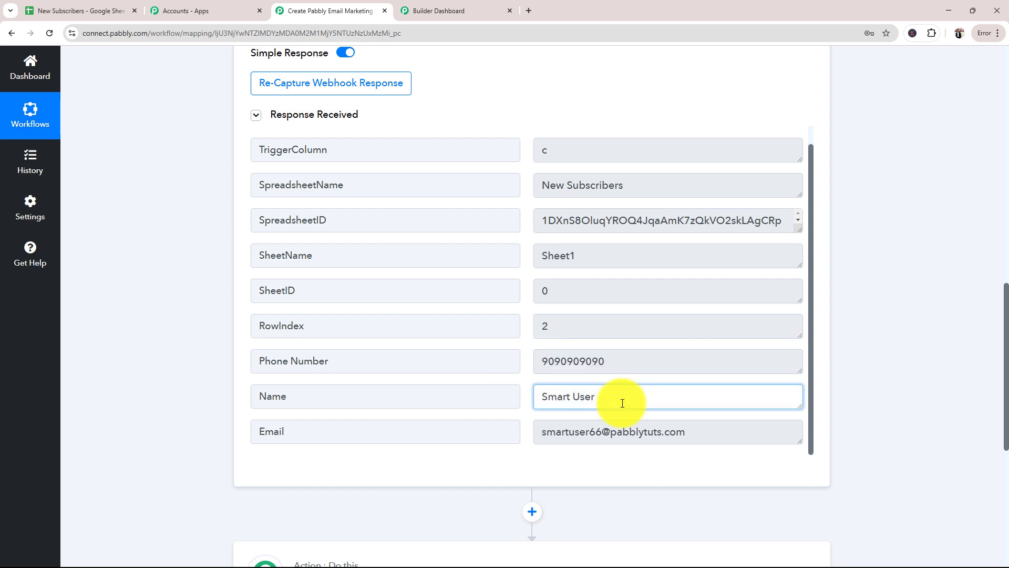
key("Tab")
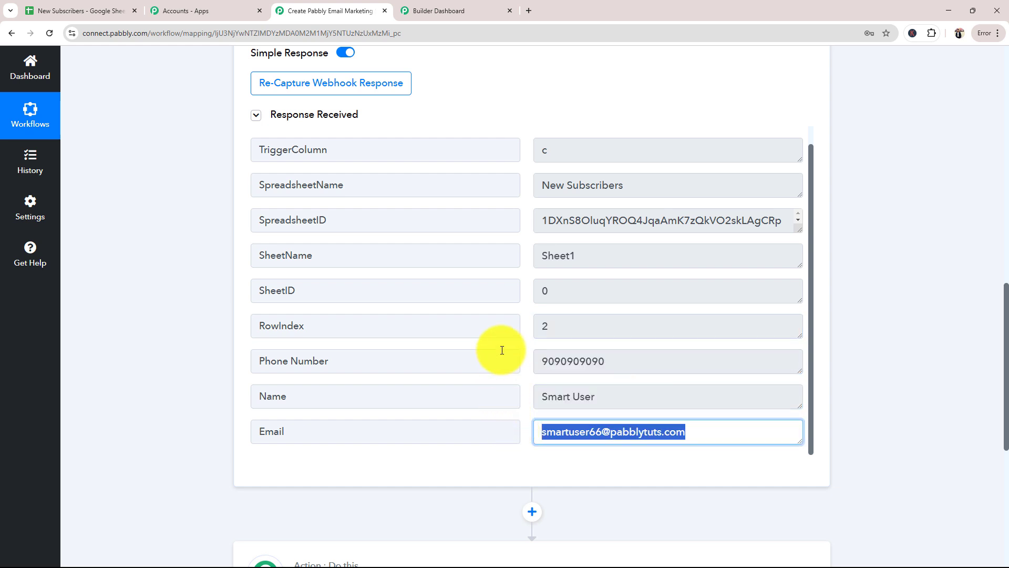
scroll(601, 363, "up", 10)
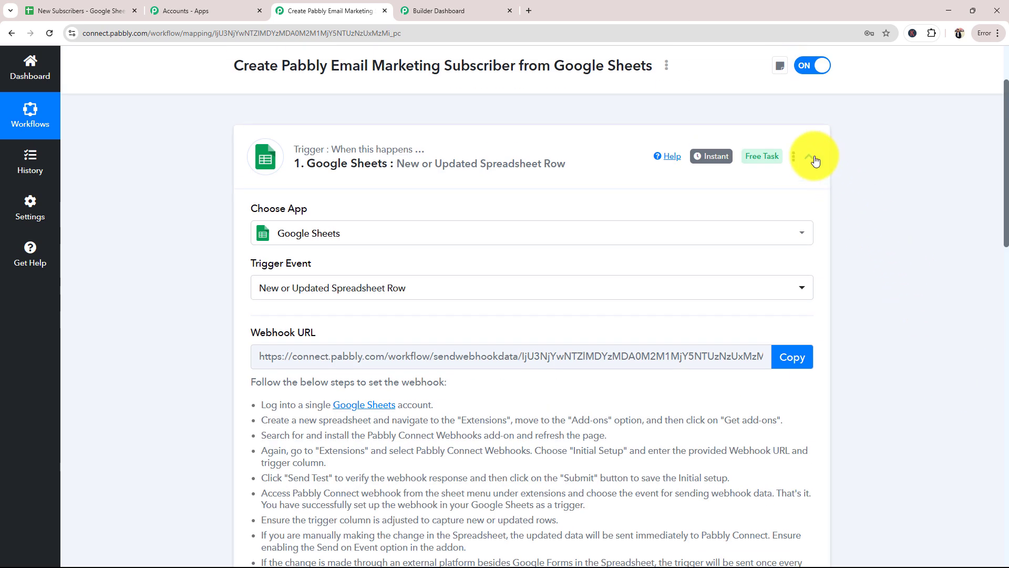
left_click(809, 156)
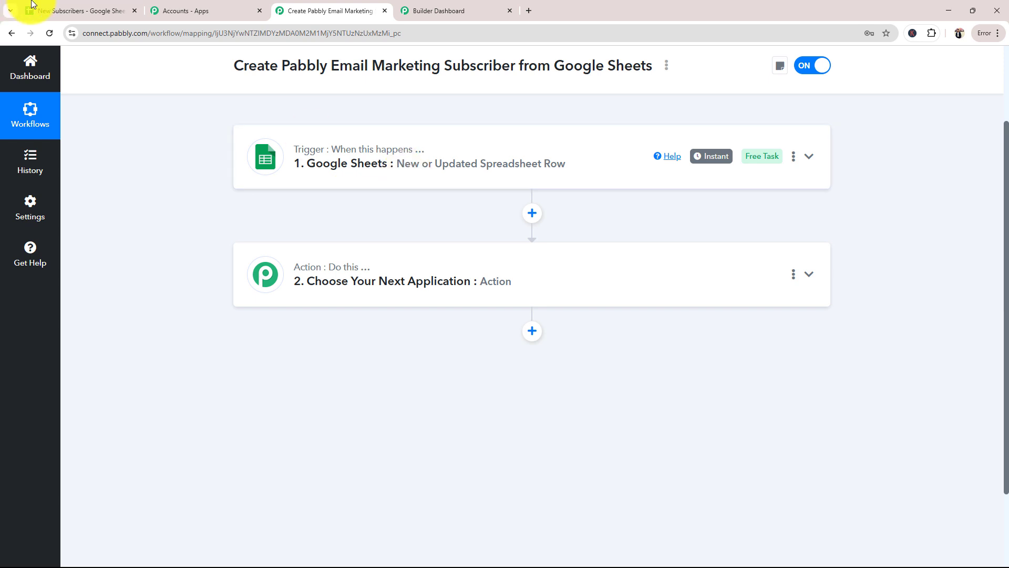
Enable Send On Event for the New Subscribers sheet in the Pabbly Connect Webhooks add-on and return to the workflow
left_click(87, 10)
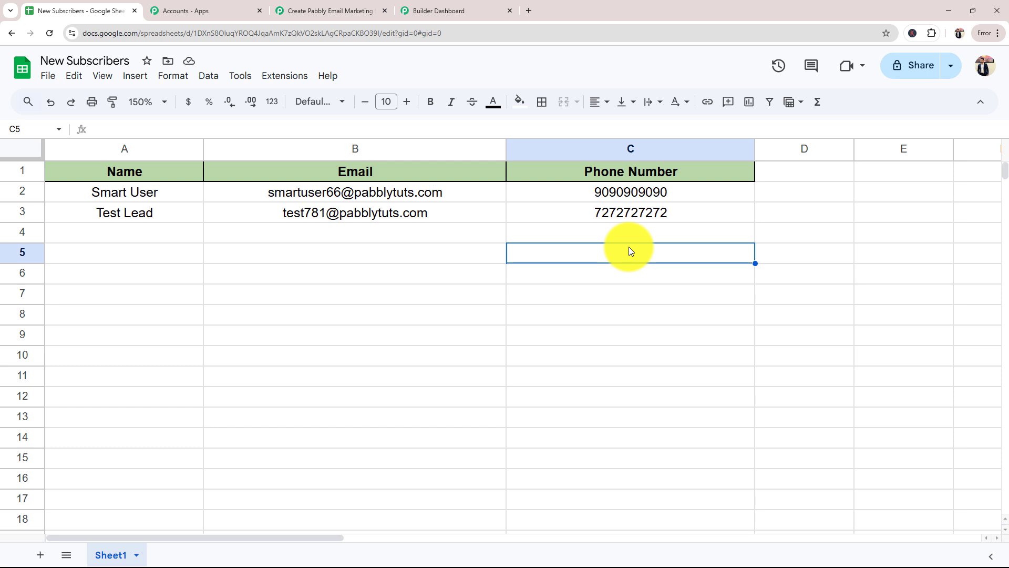
left_click(282, 79)
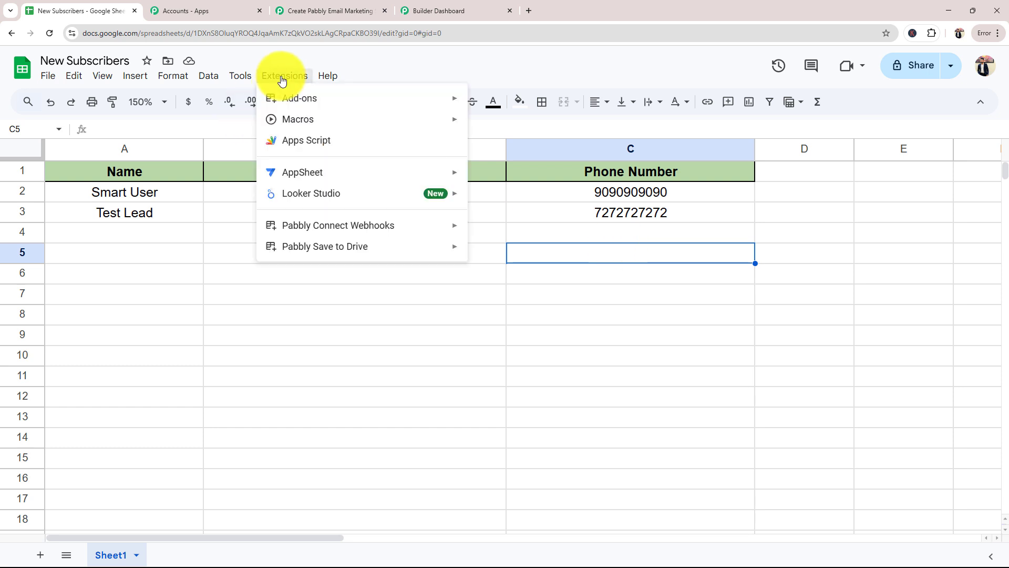
mouse_move(300, 232)
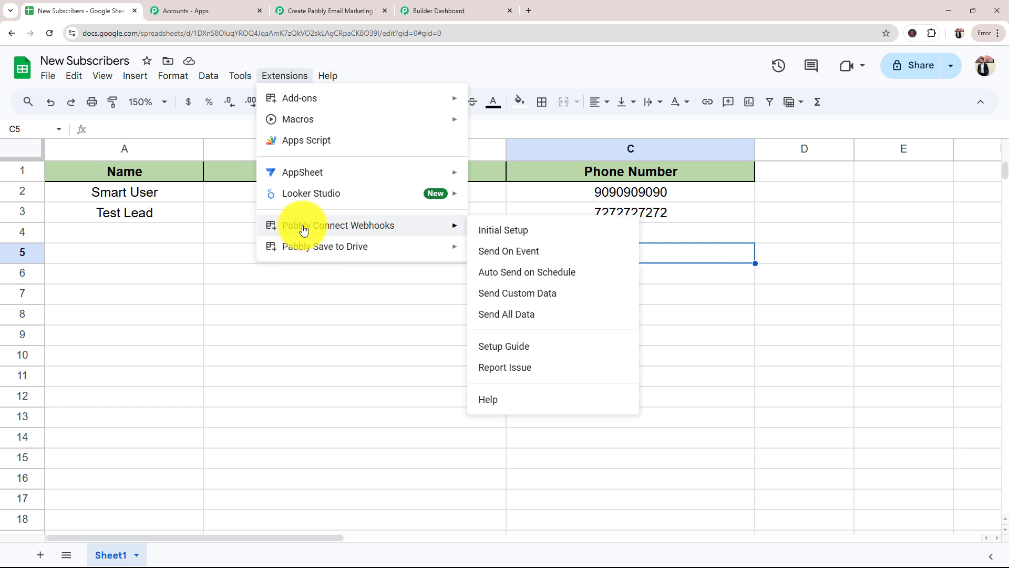
left_click(493, 252)
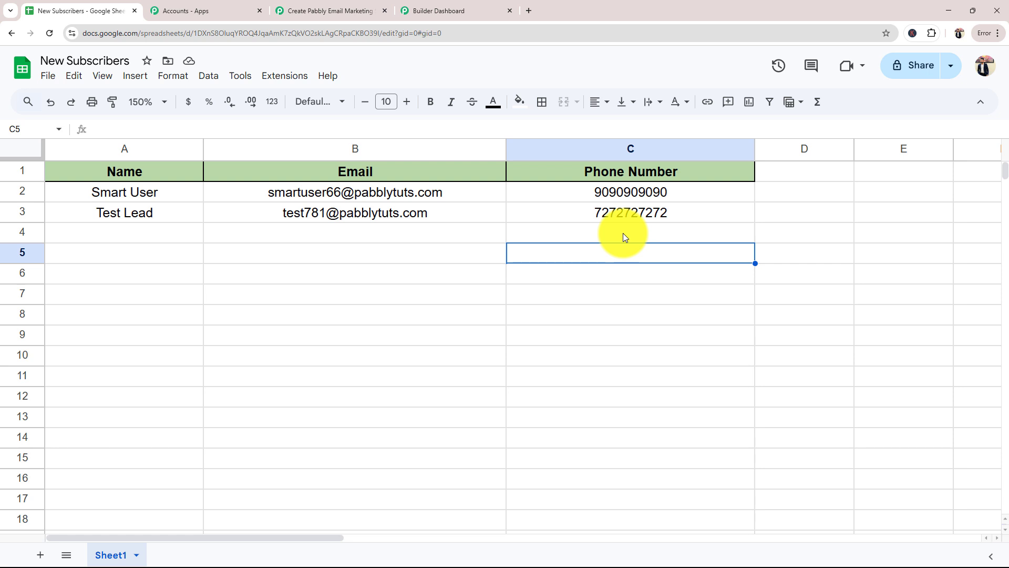
left_click(349, 9)
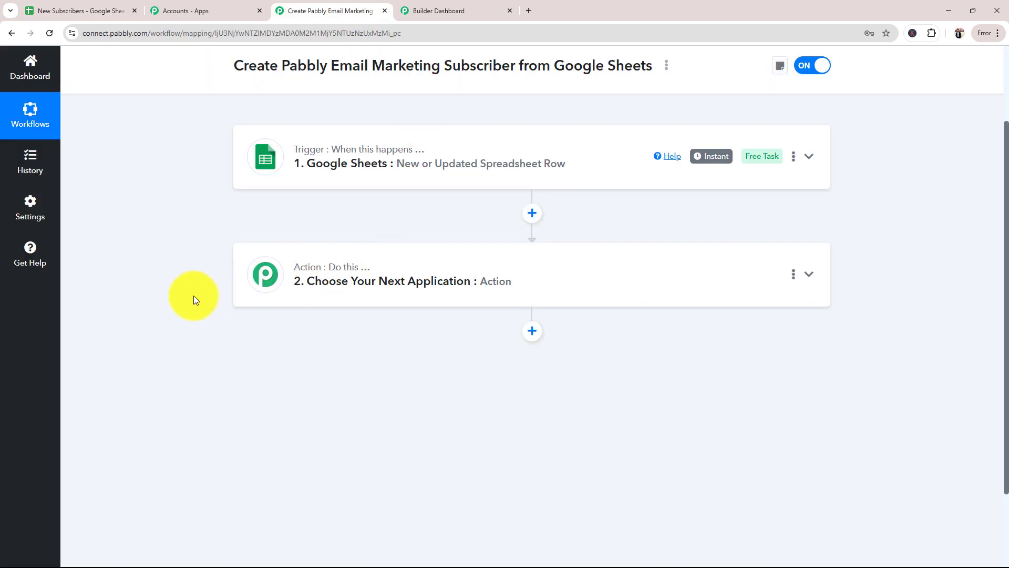
View the Pabbly Email Marketing dashboard and return to the workflow
mouse_move(314, 154)
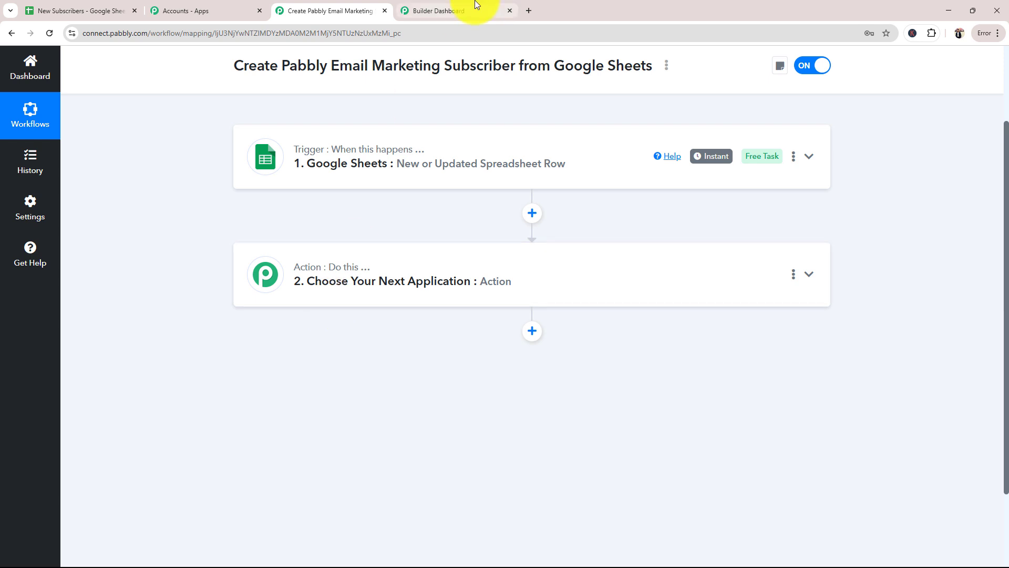
left_click(463, 10)
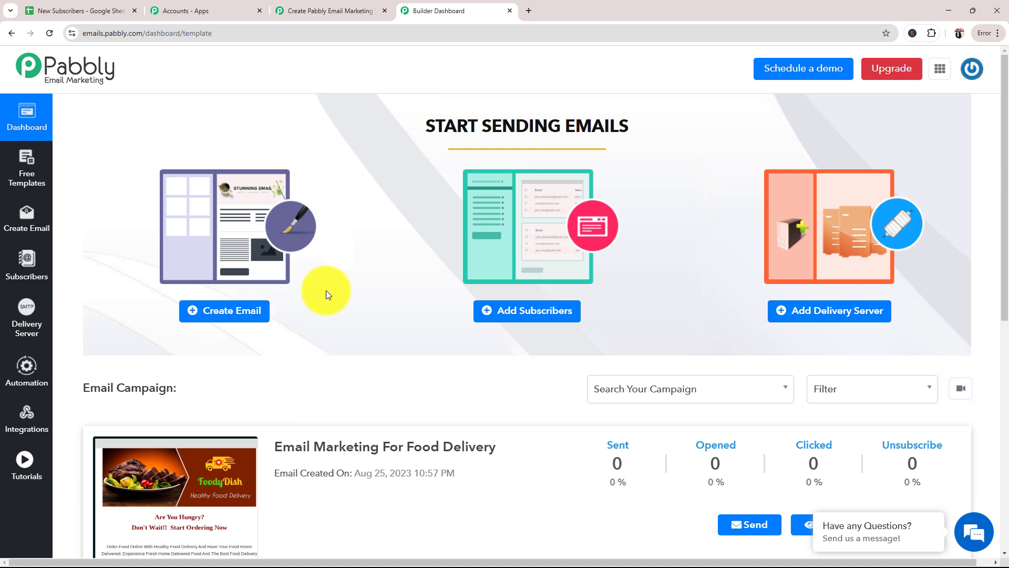
left_click(334, 11)
Set the action step's app to Email Marketing (Pabbly) and its action event to Add Subscribers
left_click(339, 282)
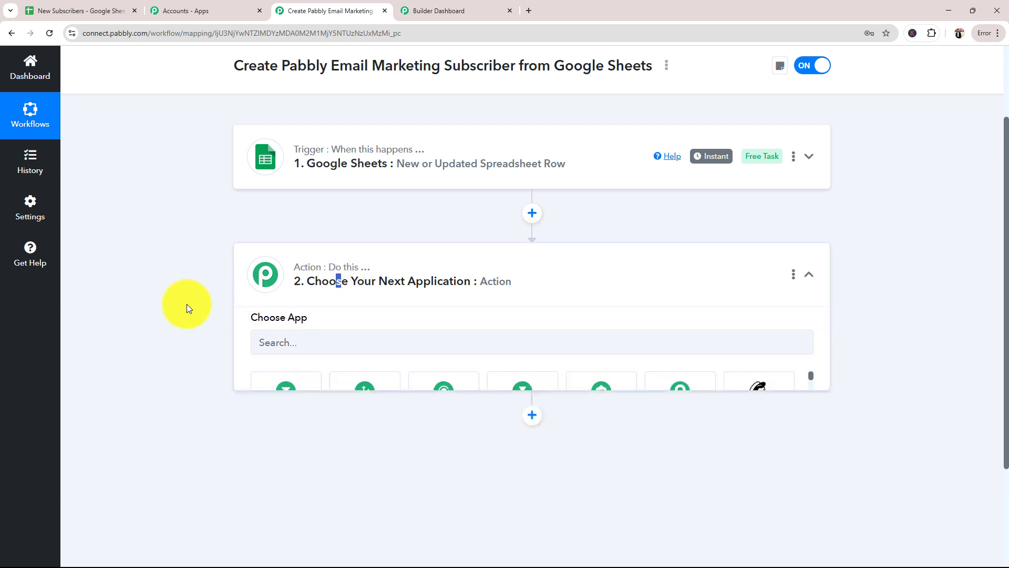
left_click(314, 218)
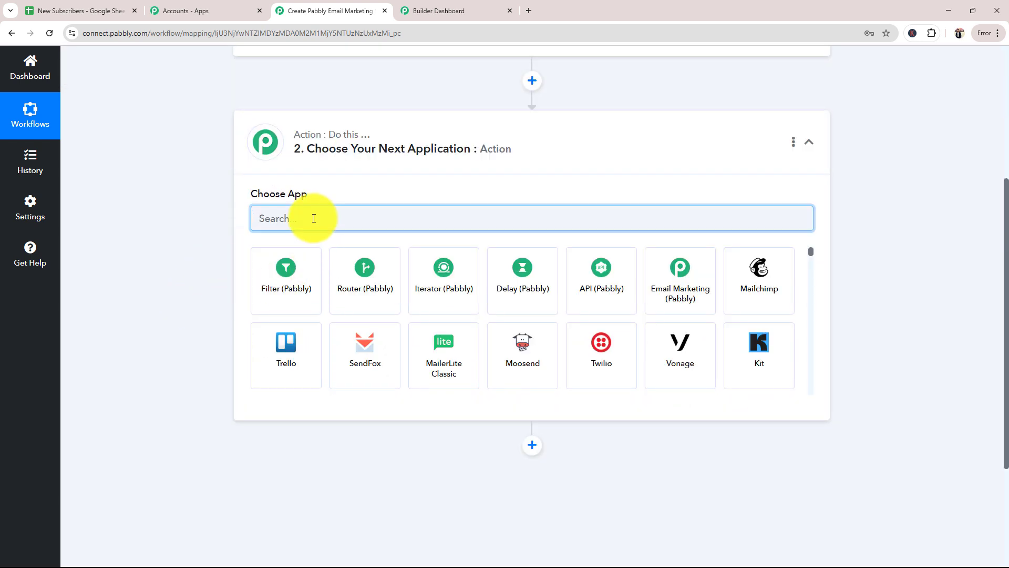
type("Ema")
left_click(295, 278)
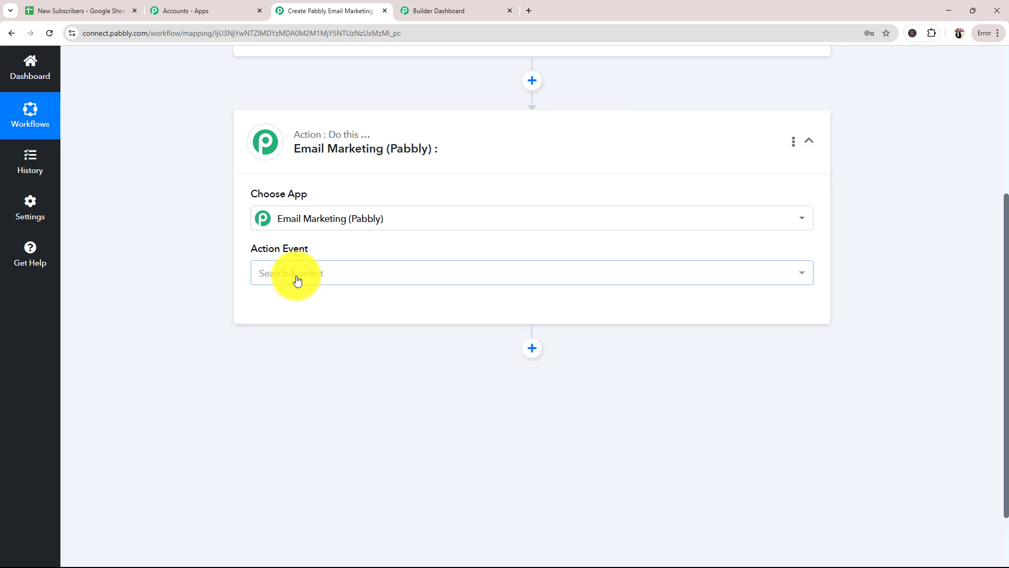
left_click(297, 278)
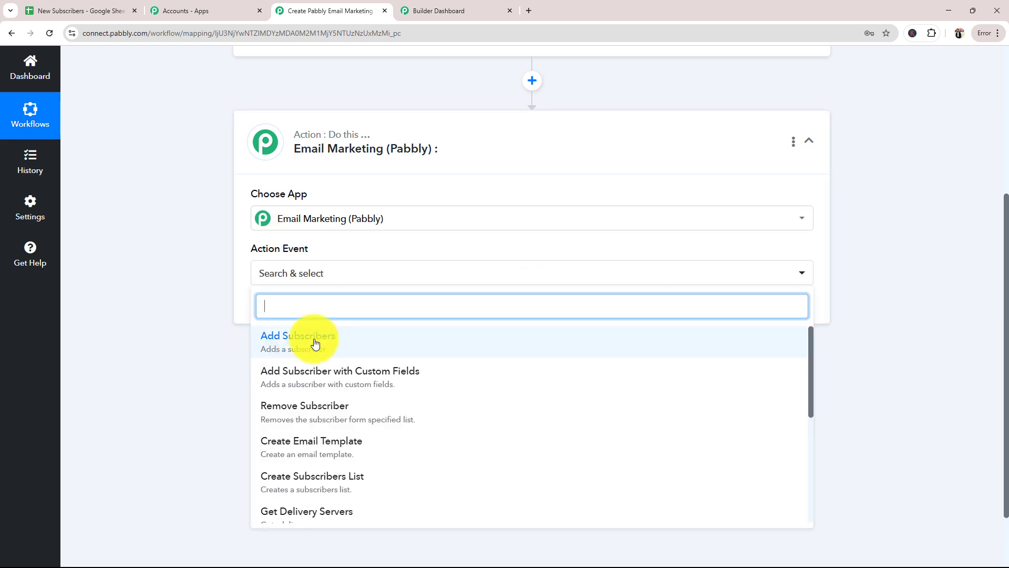
left_click(305, 342)
Start adding a new Email Marketing (Pabbly) connection and read how to obtain its bearer token
left_click(291, 309)
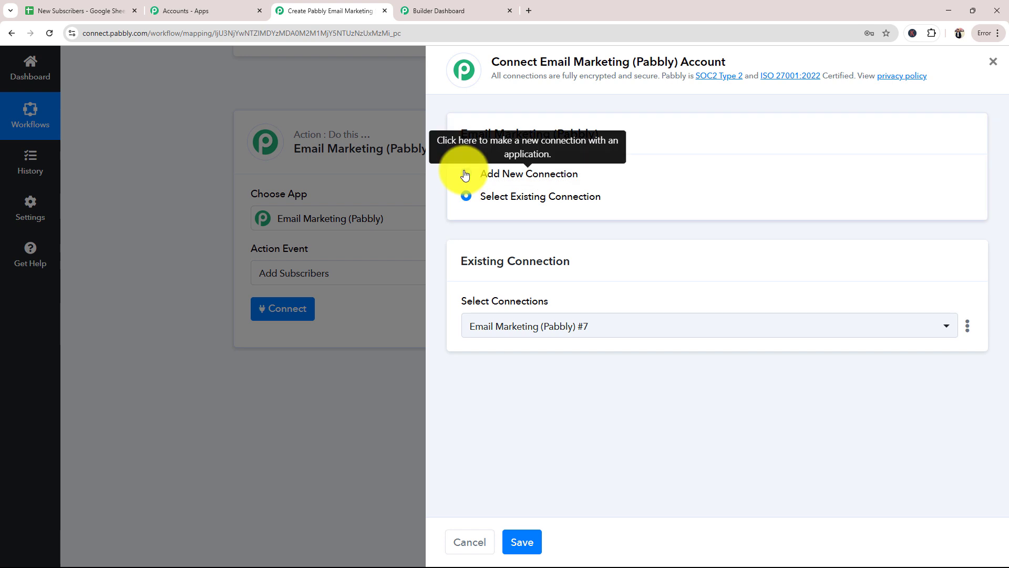
left_click(465, 175)
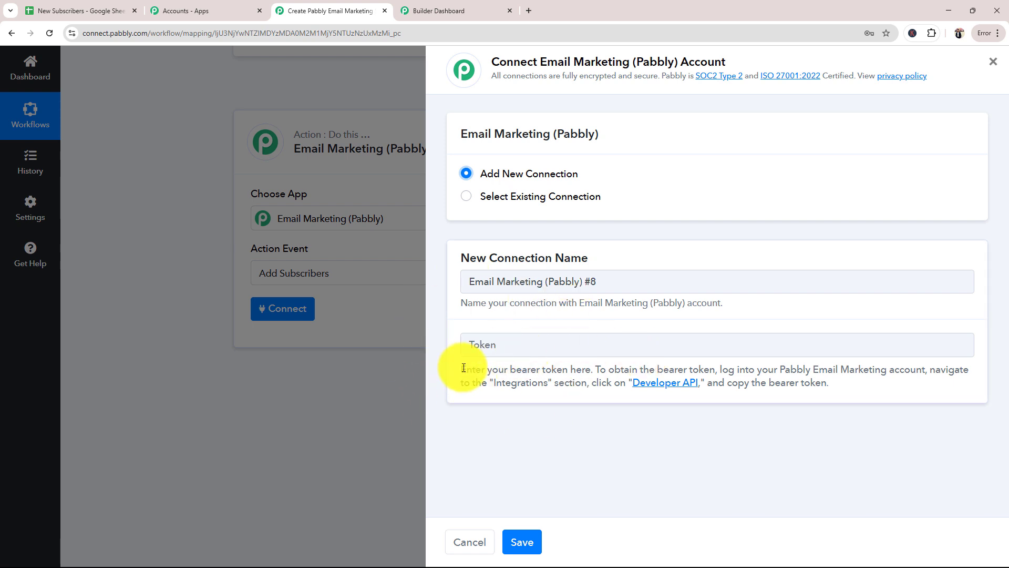
left_click_drag(462, 369, 862, 392)
left_click(862, 395)
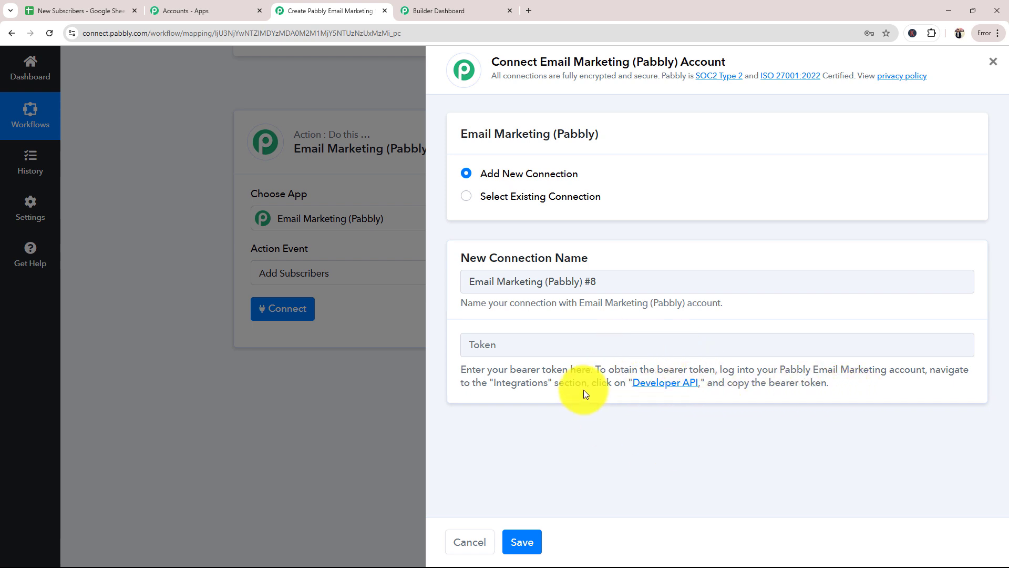
left_click(453, 10)
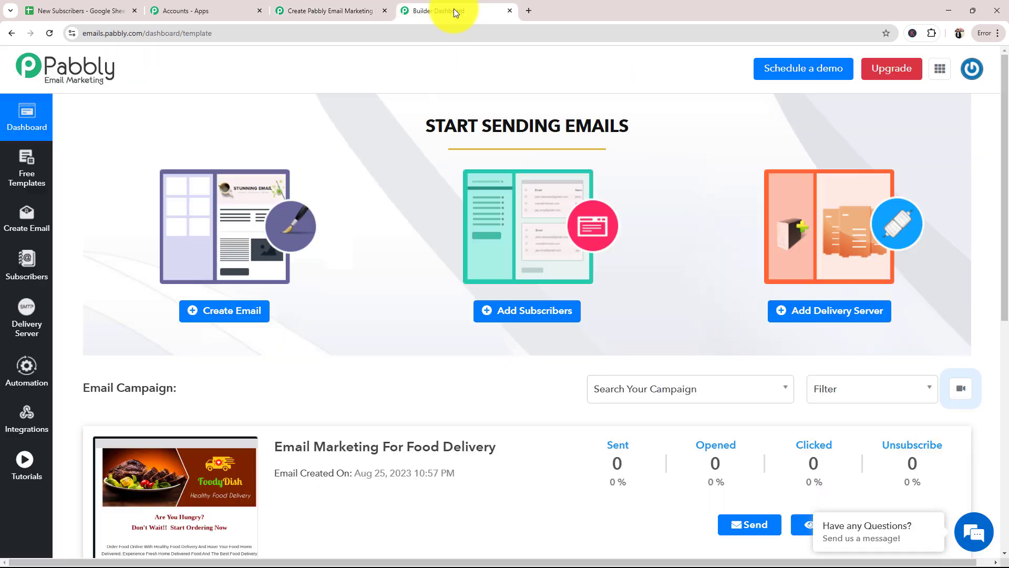
left_click(349, 10)
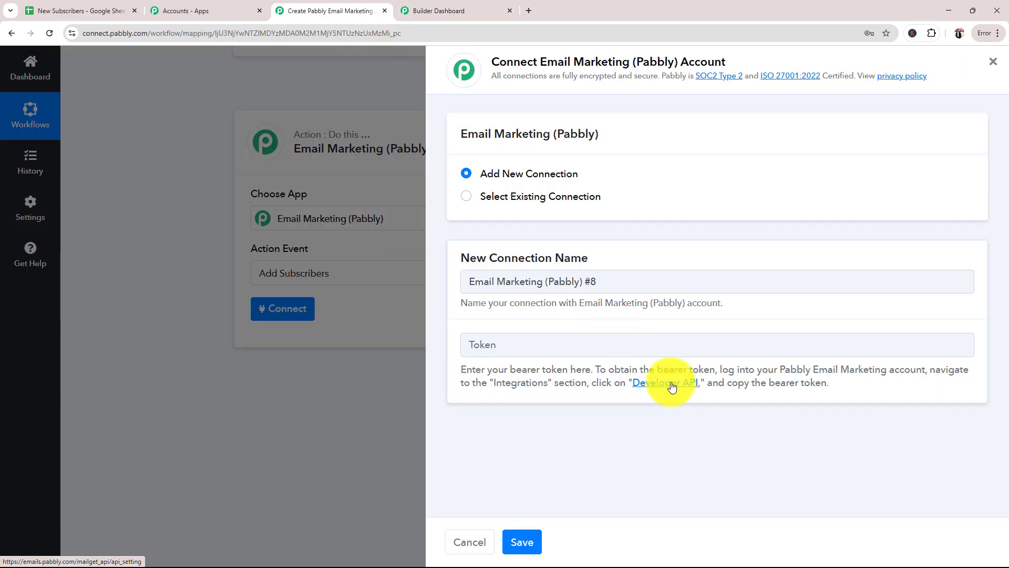
Copy the bearer token from the Developer API page, paste it into the new connection's Token field and save the connection
left_click(675, 389)
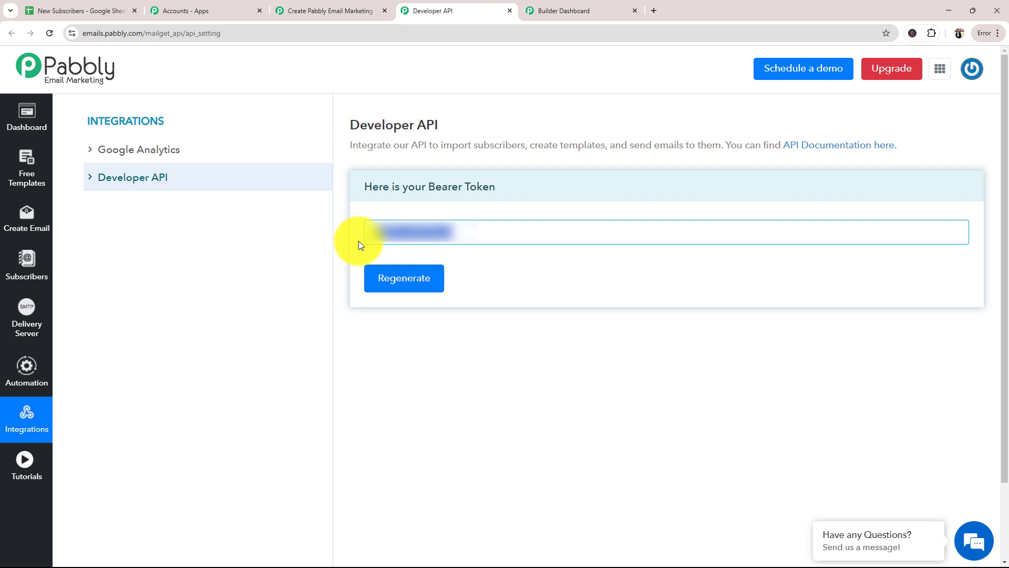
left_click(363, 10)
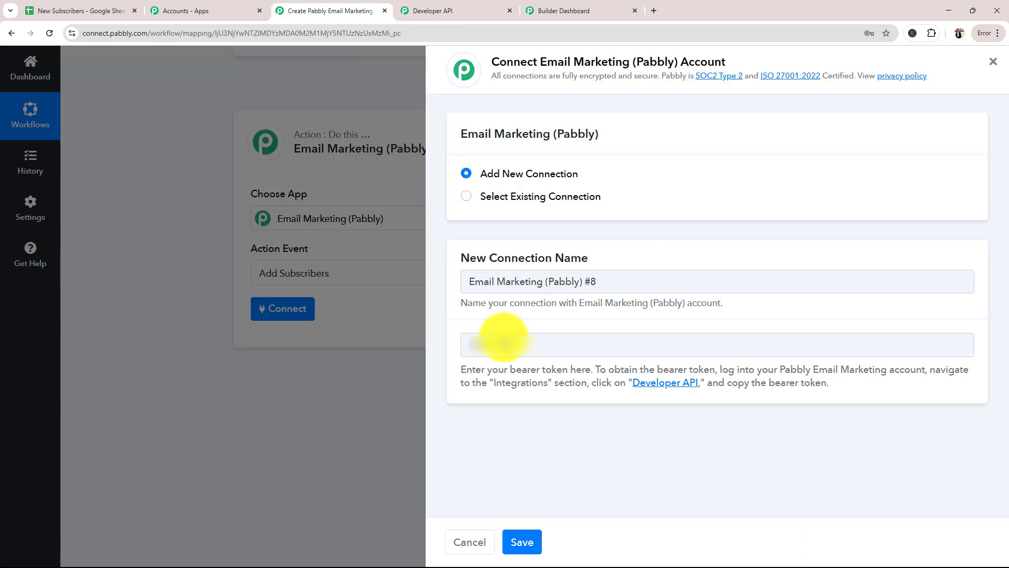
left_click(519, 345)
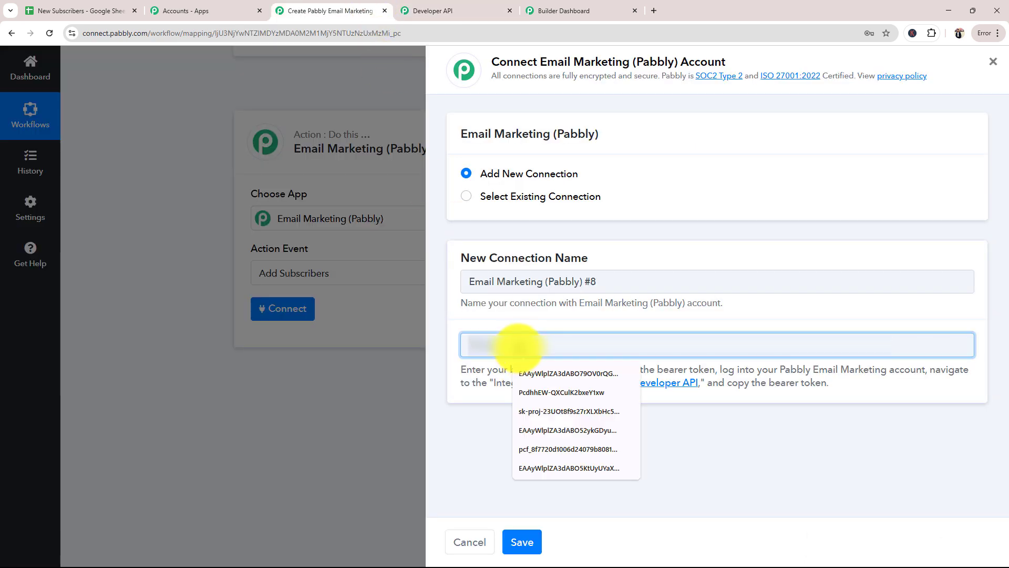
left_click(518, 539)
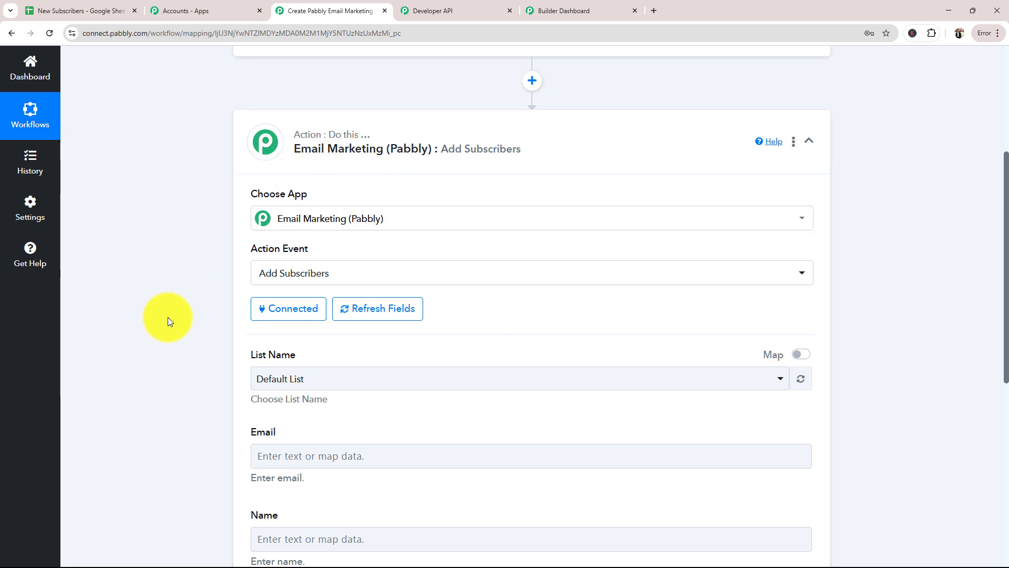
Check the Weekly Newsletter Subscribers list in Pabbly Email Marketing and set it as the Add Subscribers action's List Name
scroll(168, 317, "down", 7)
scroll(168, 317, "up", 4)
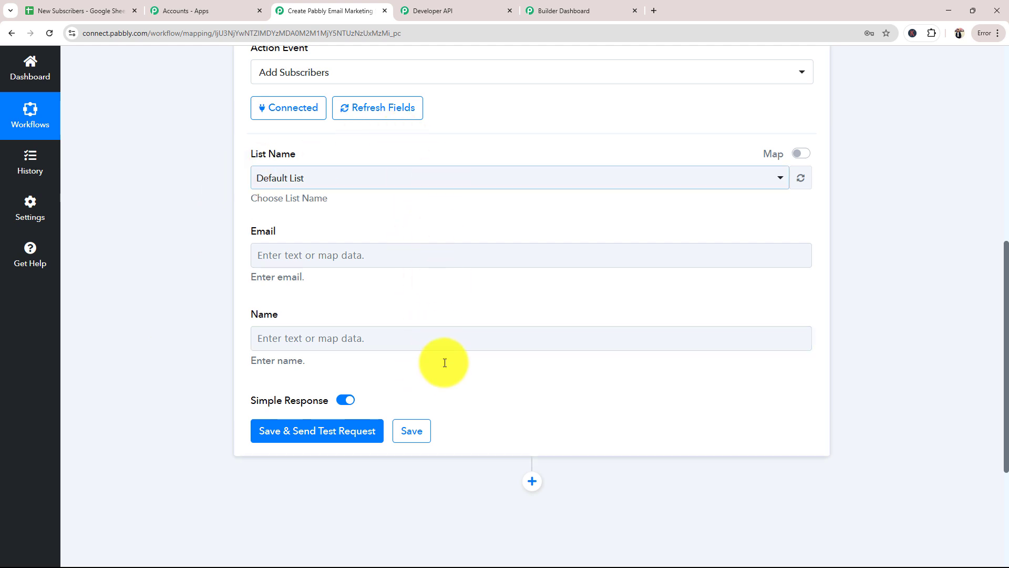
left_click(406, 336)
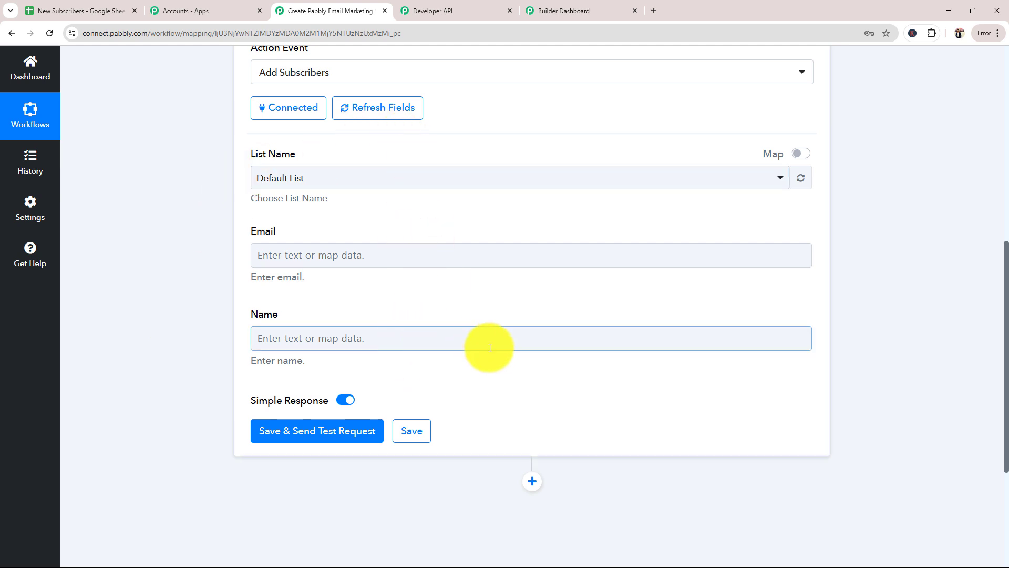
left_click(329, 184)
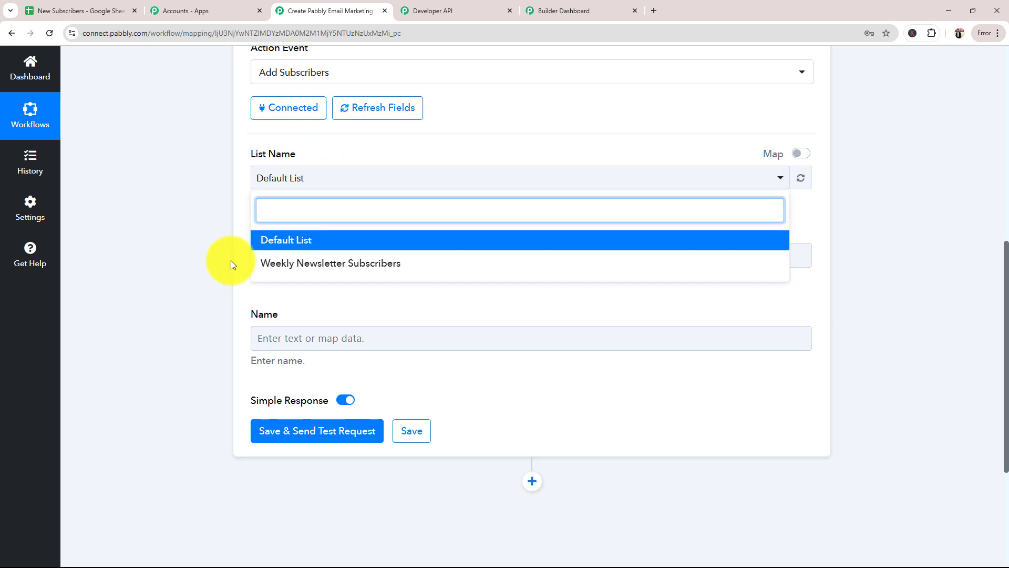
left_click(578, 11)
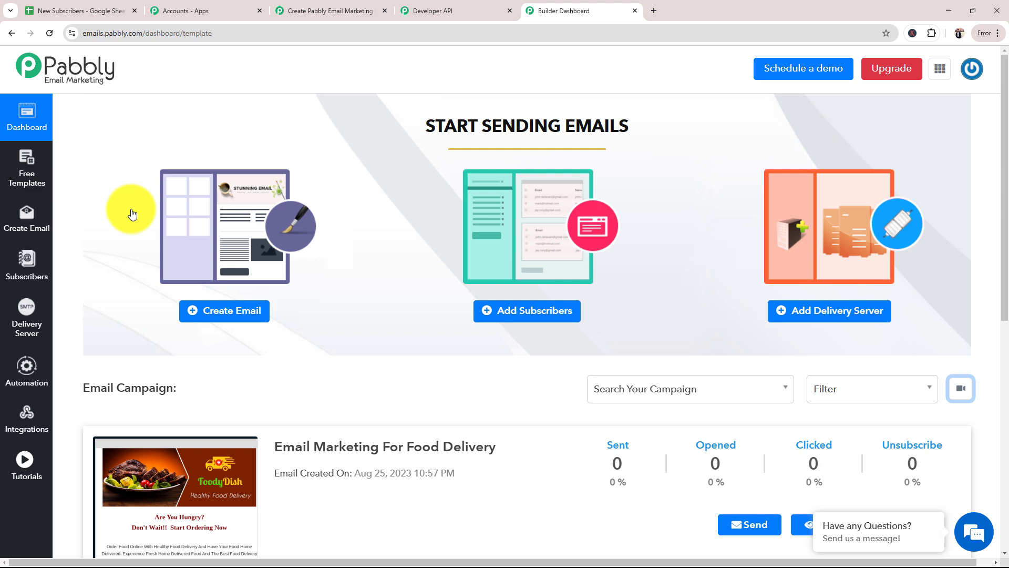
left_click(31, 276)
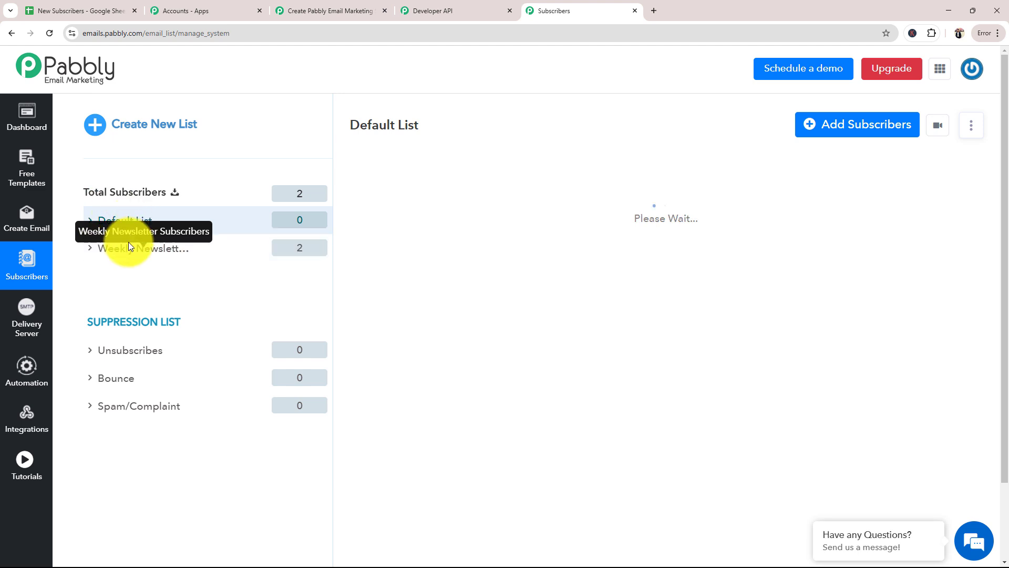
left_click(120, 254)
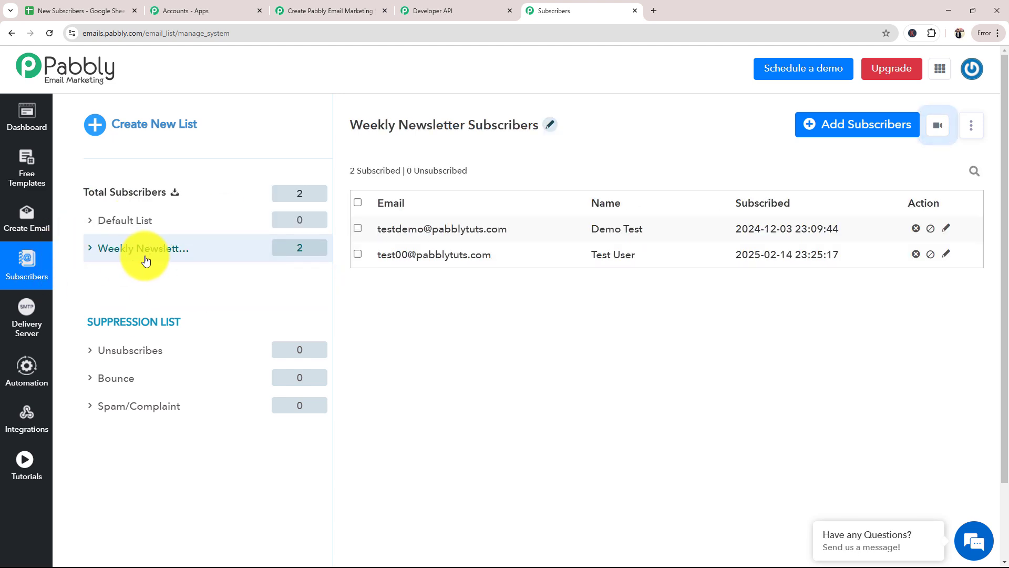
left_click(344, 13)
left_click(345, 266)
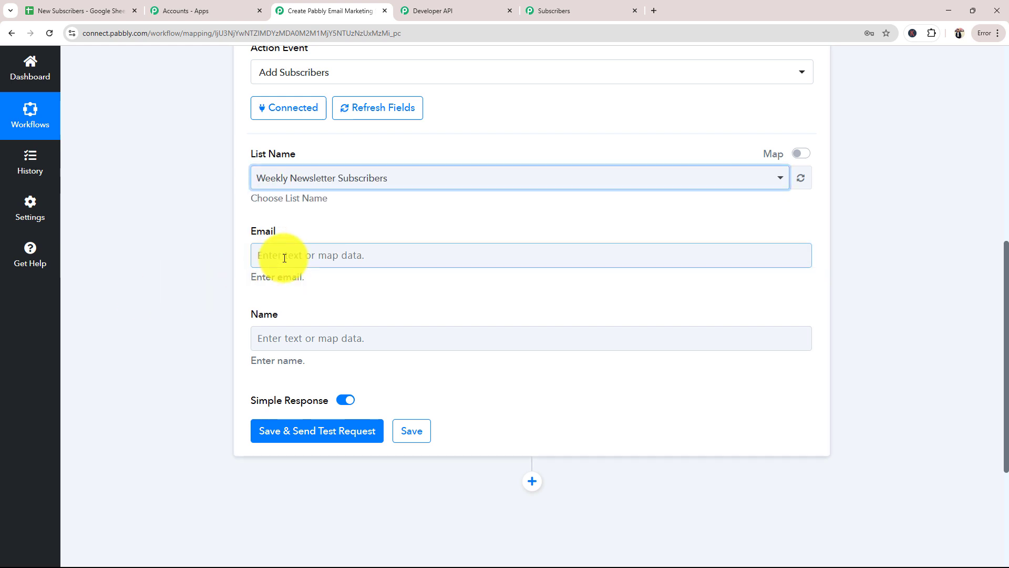
Map the action's Email field to the Email value from the Google Sheets trigger
scroll(285, 237, "down", 2)
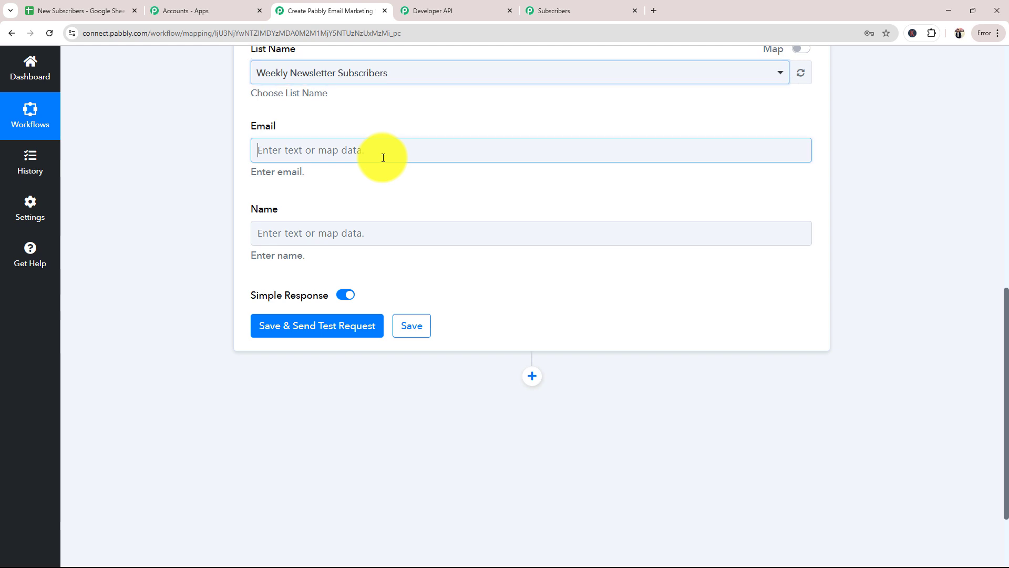
left_click(383, 157)
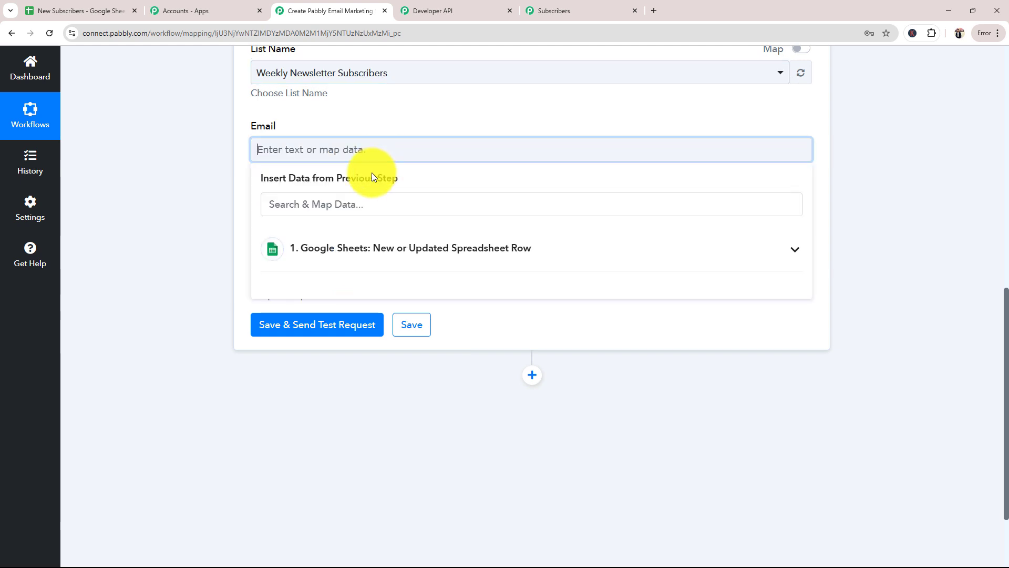
left_click(348, 266)
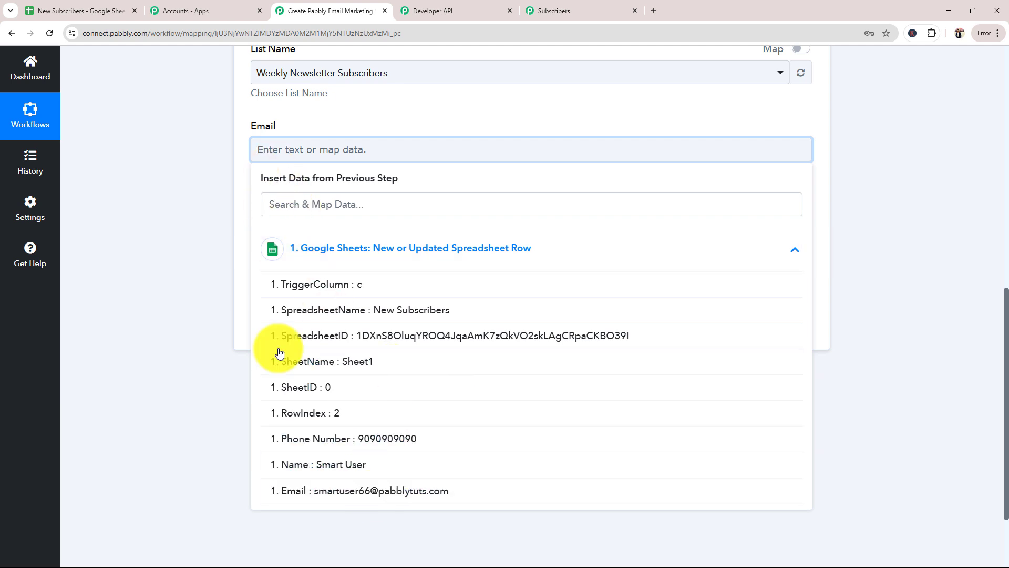
left_click(361, 498)
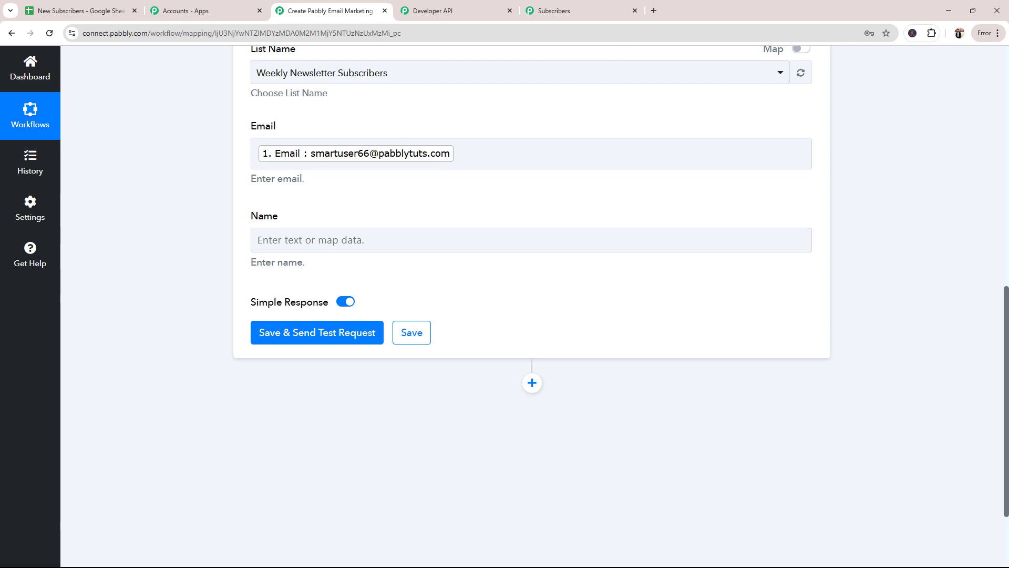
View the New Subscribers spreadsheet's rows and return to the workflow
left_click(58, 10)
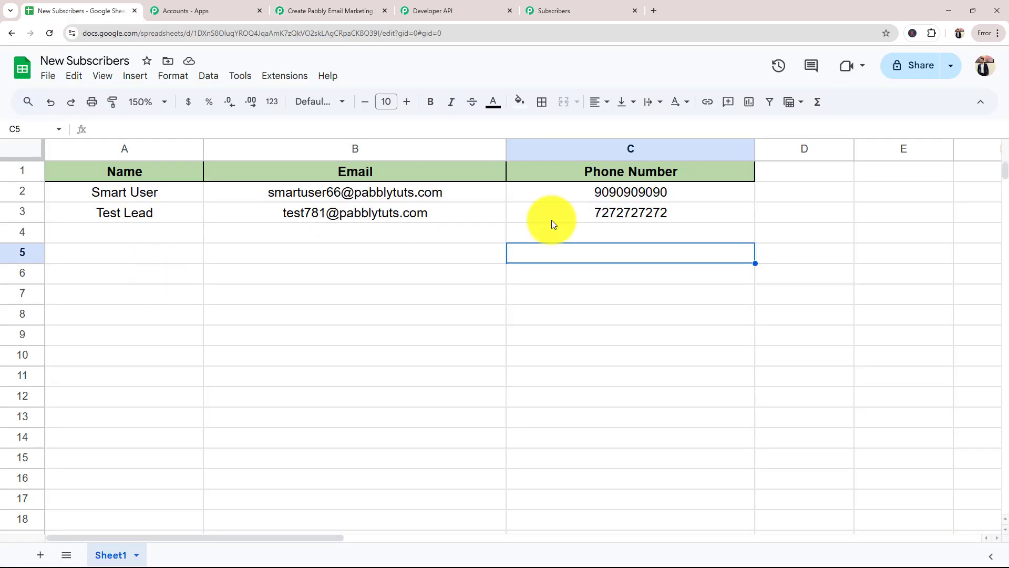
left_click(542, 11)
left_click(362, 11)
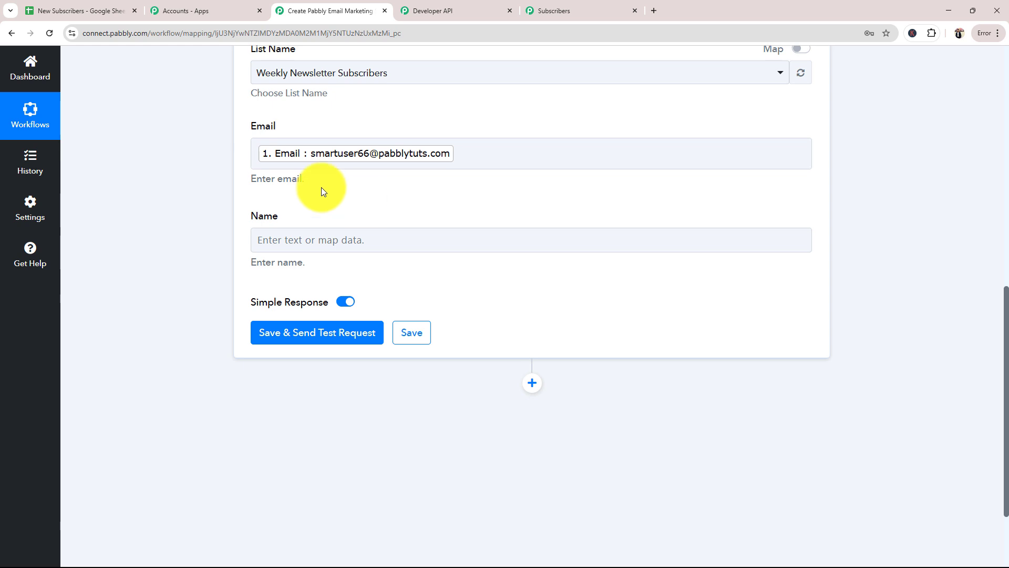
Map the action's Name field to the Name value from the Google Sheets trigger
left_click(317, 234)
left_click(325, 341)
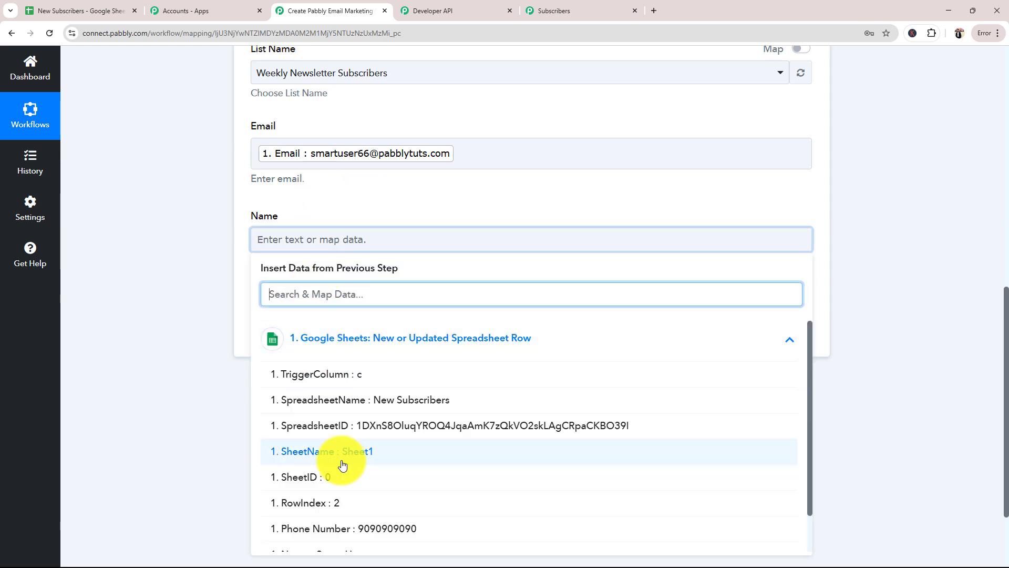
scroll(342, 464, "down", 1)
left_click(318, 509)
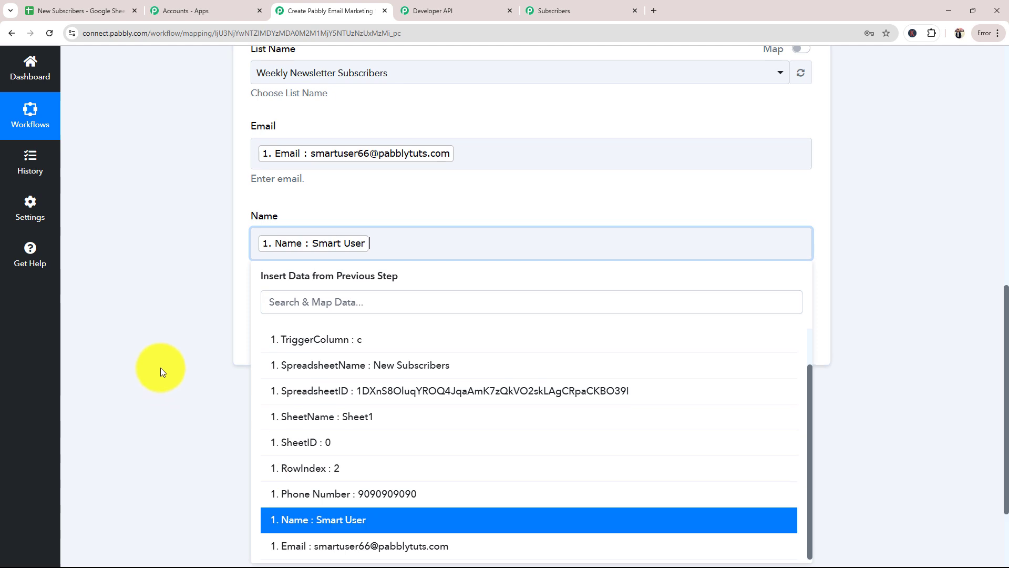
left_click(160, 367)
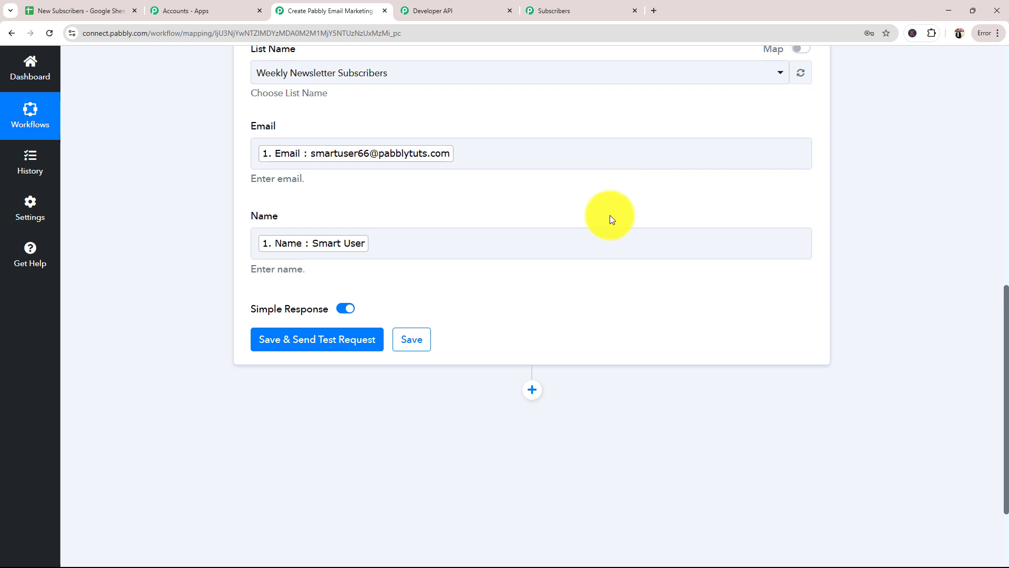
Save the Add Subscribers action, send a test request and read the status and message in the response
left_click(331, 343)
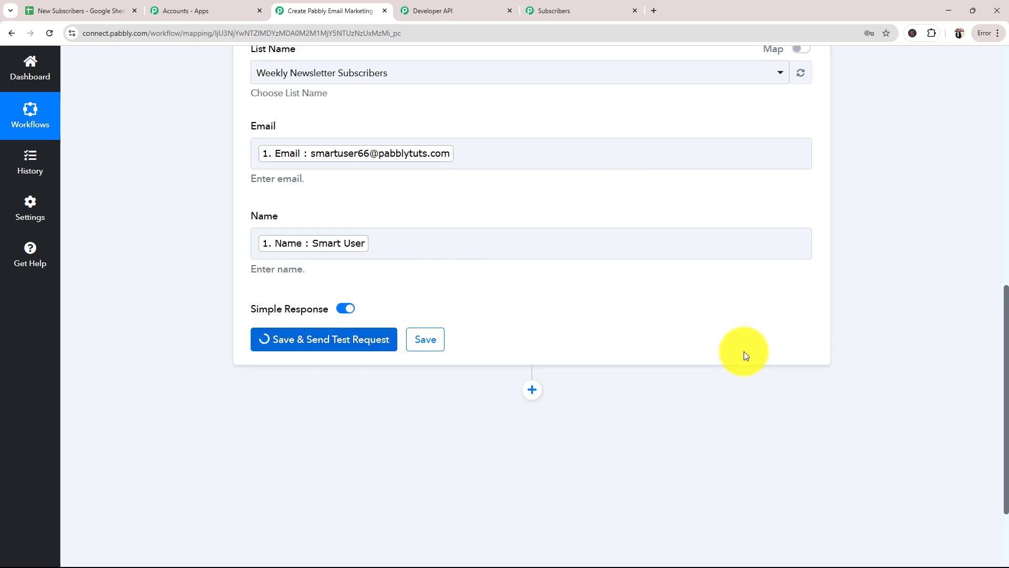
scroll(900, 324, "down", 4)
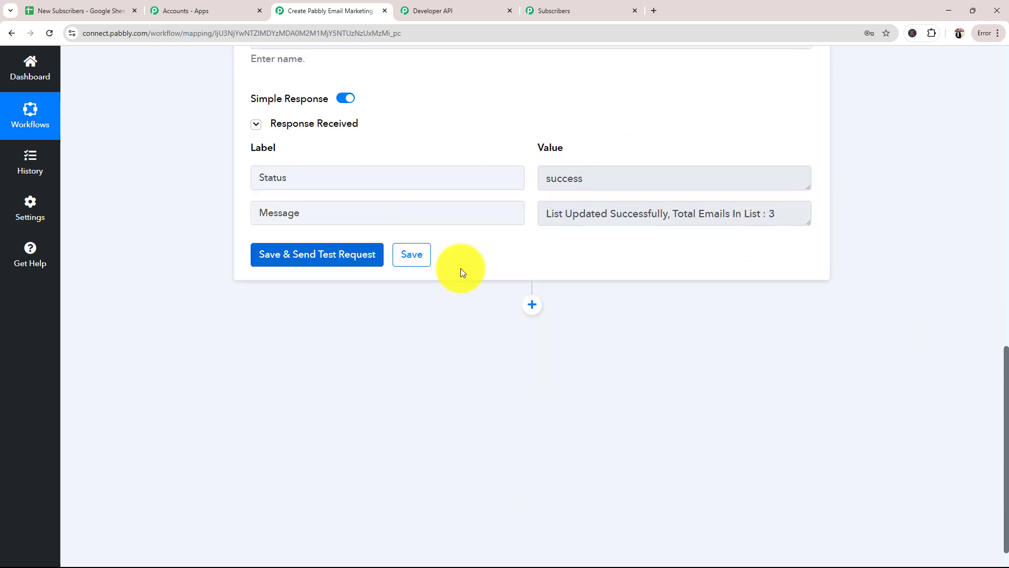
double_click(604, 184)
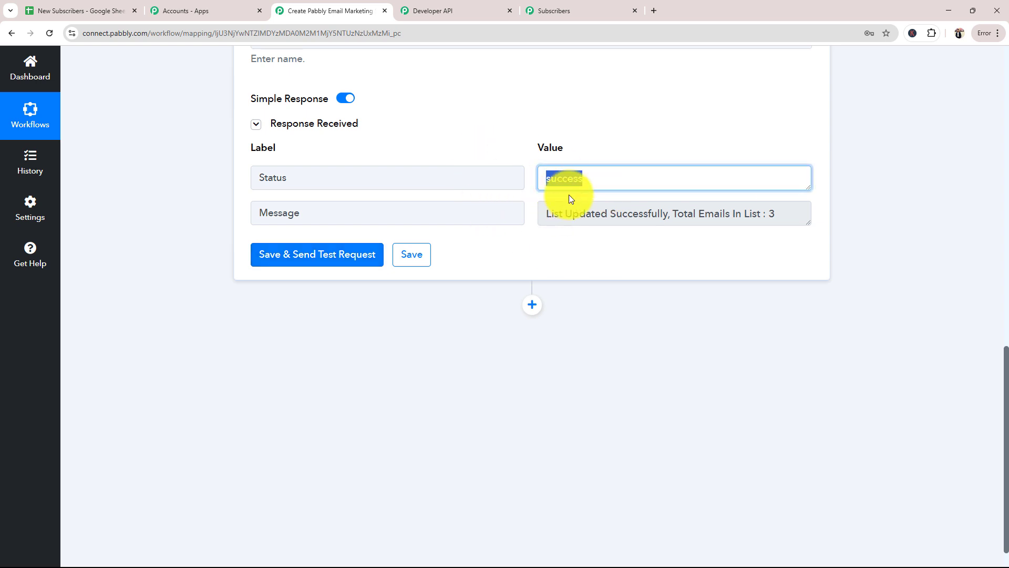
left_click_drag(547, 214, 815, 237)
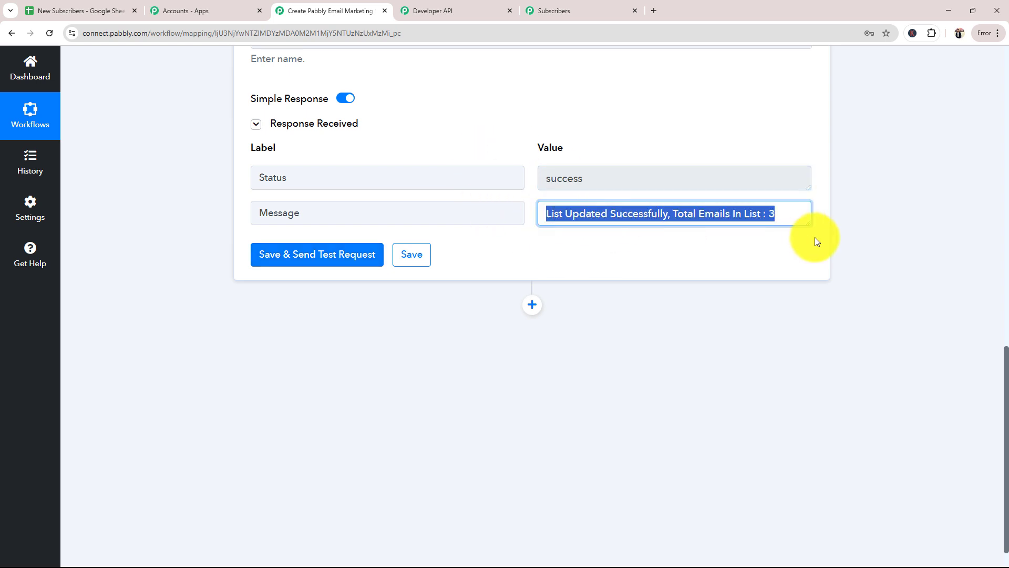
Reload the Subscribers page in Pabbly Email Marketing and check the Weekly Newsletter Subscribers list for the test entry
left_click(564, 6)
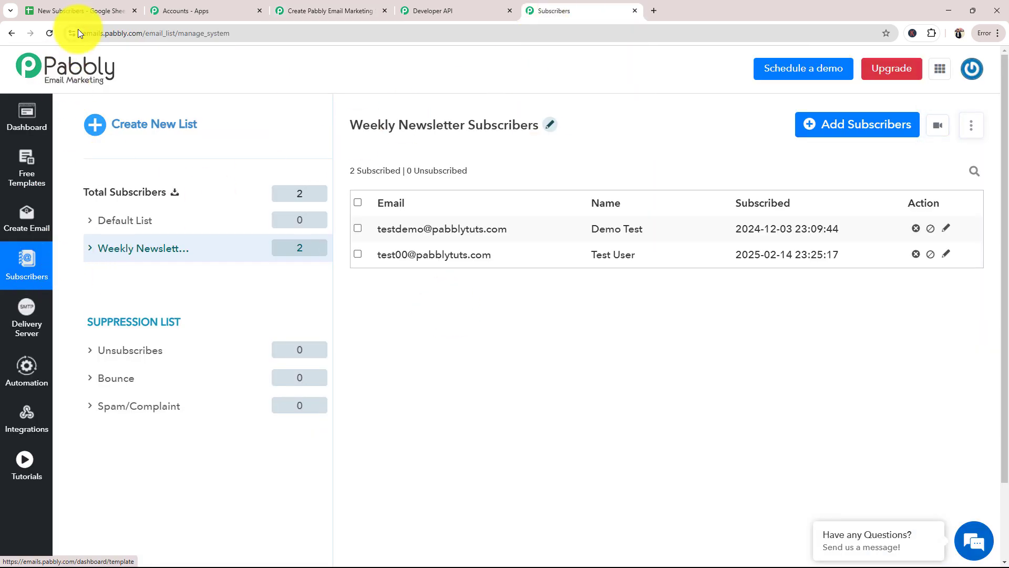
left_click(49, 34)
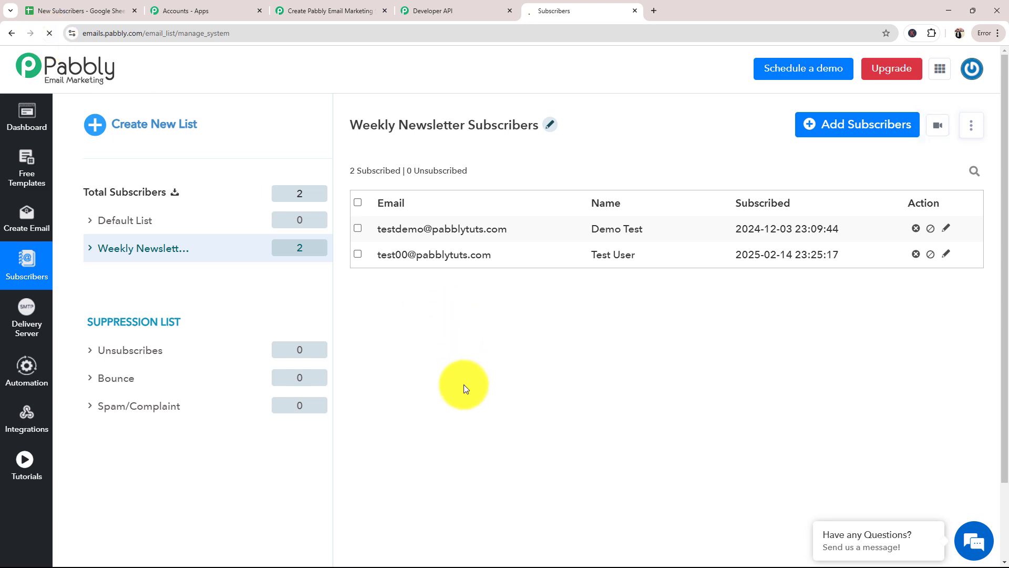
left_click(108, 255)
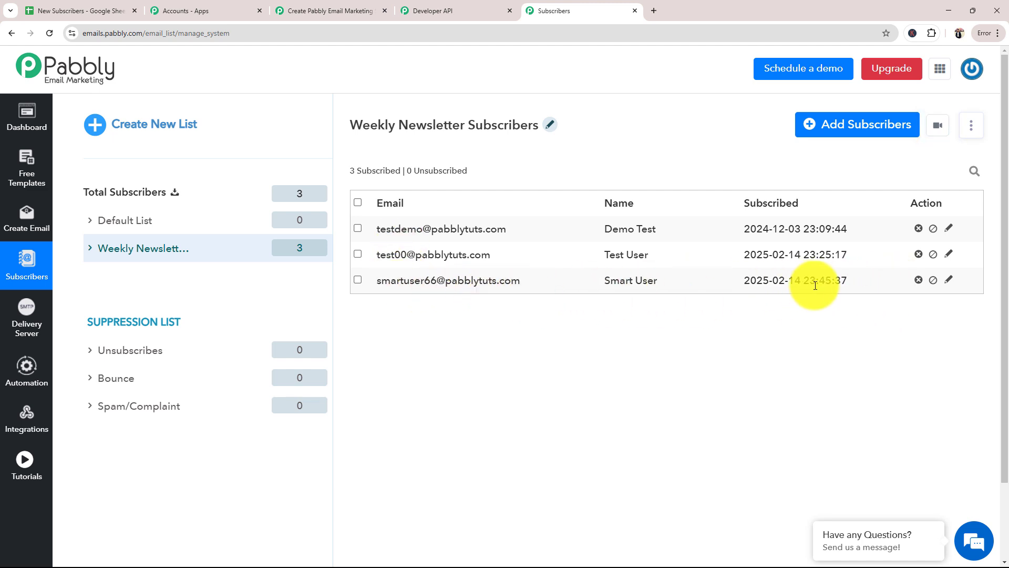
Return to the workflow and collapse the Email Marketing (Pabbly) action step
left_click(336, 11)
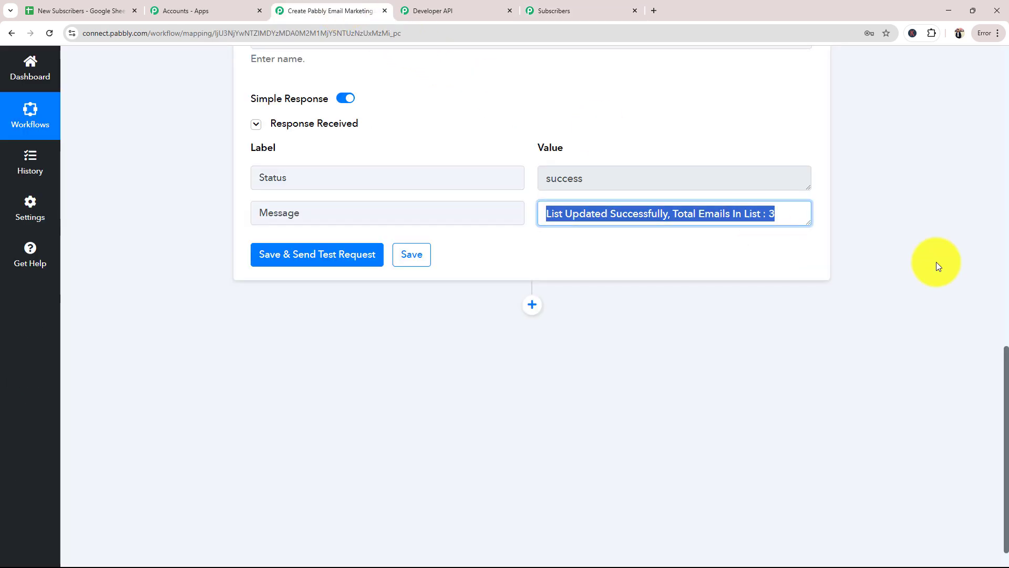
scroll(938, 262, "up", 15)
left_click(810, 381)
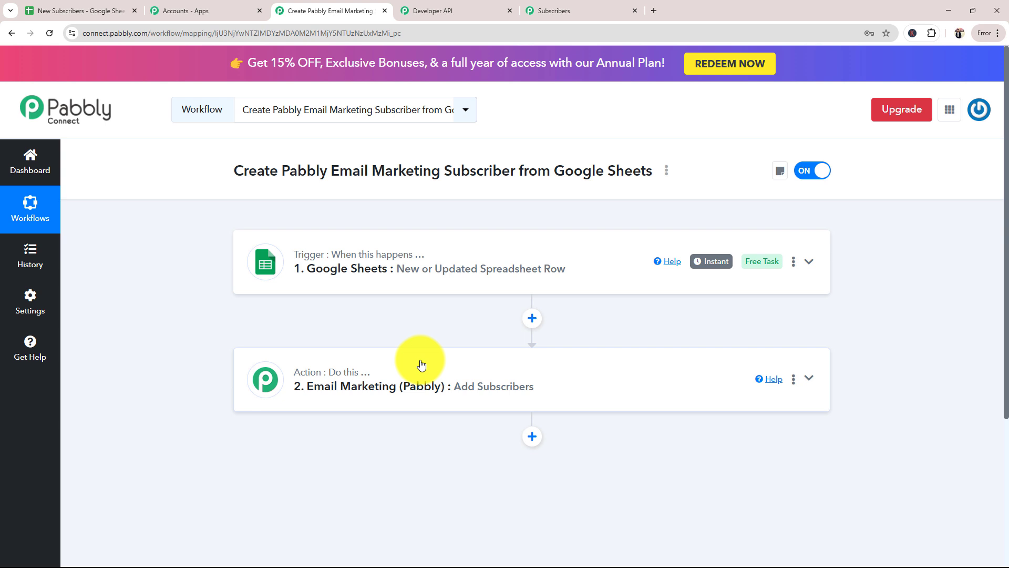
Add a test subscriber in row 4 of the New Subscribers sheet with the name New Lead, an email address and a phone number
left_click(30, 10)
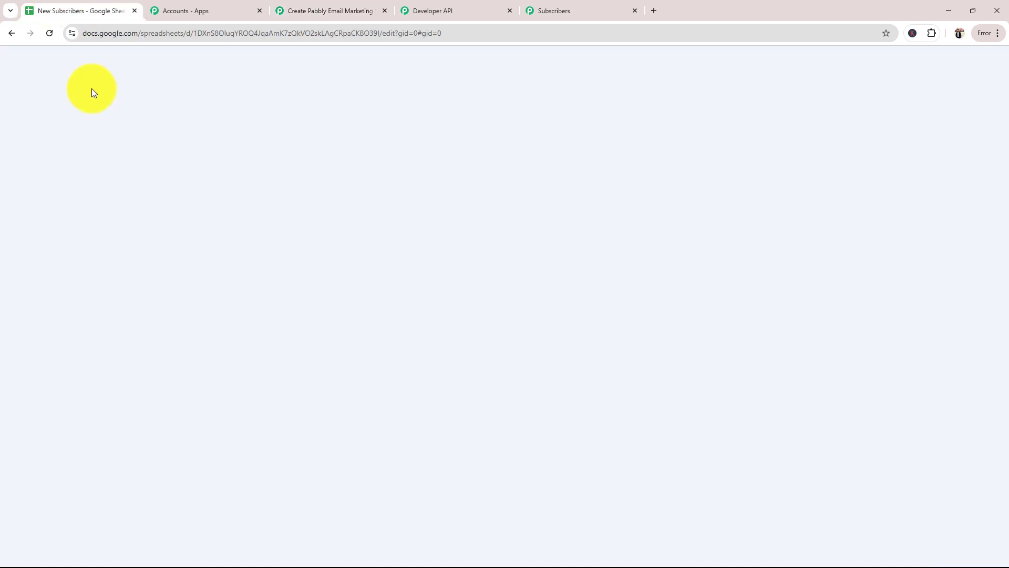
left_click(124, 235)
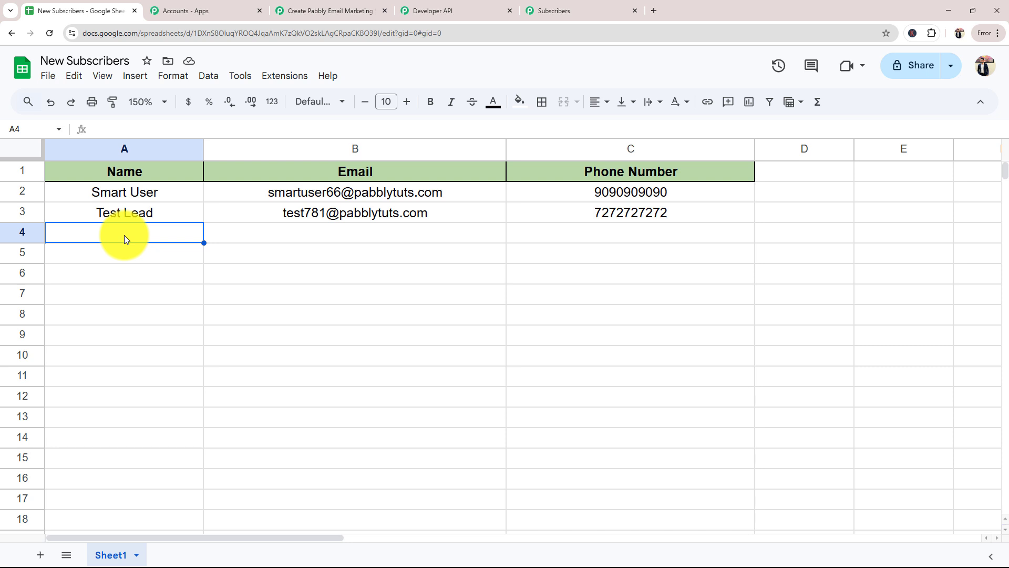
type("New Lead")
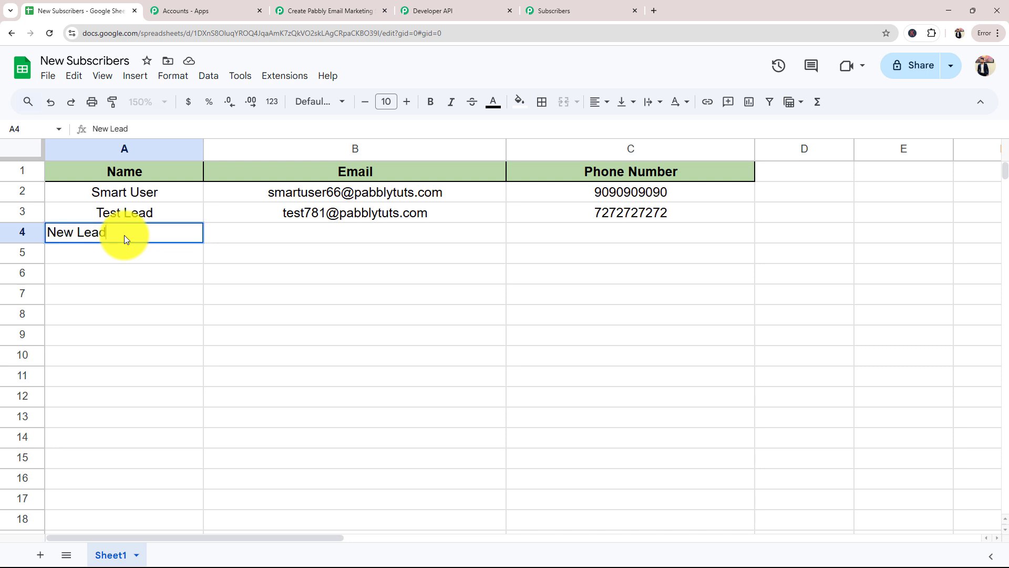
left_click(255, 232)
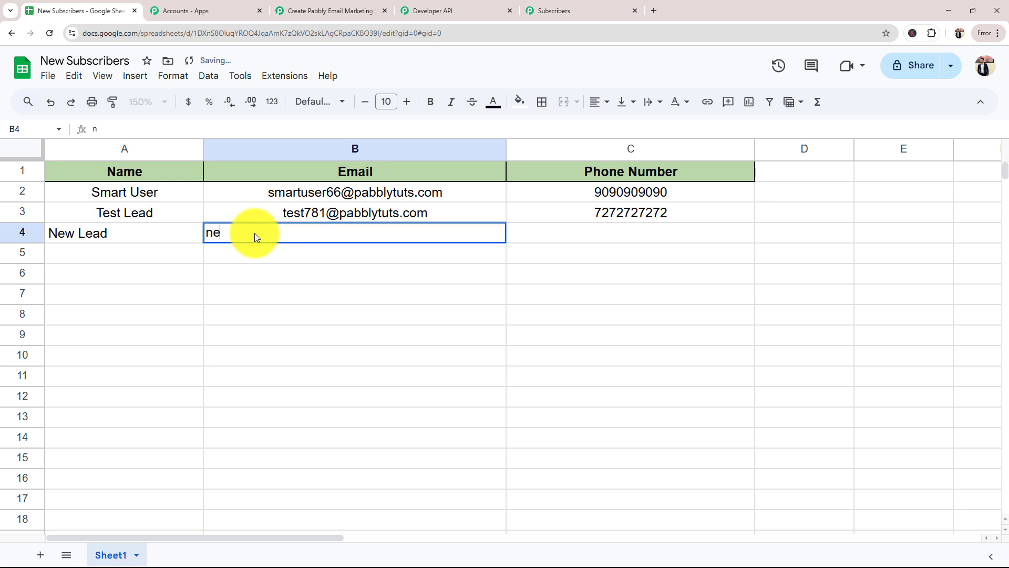
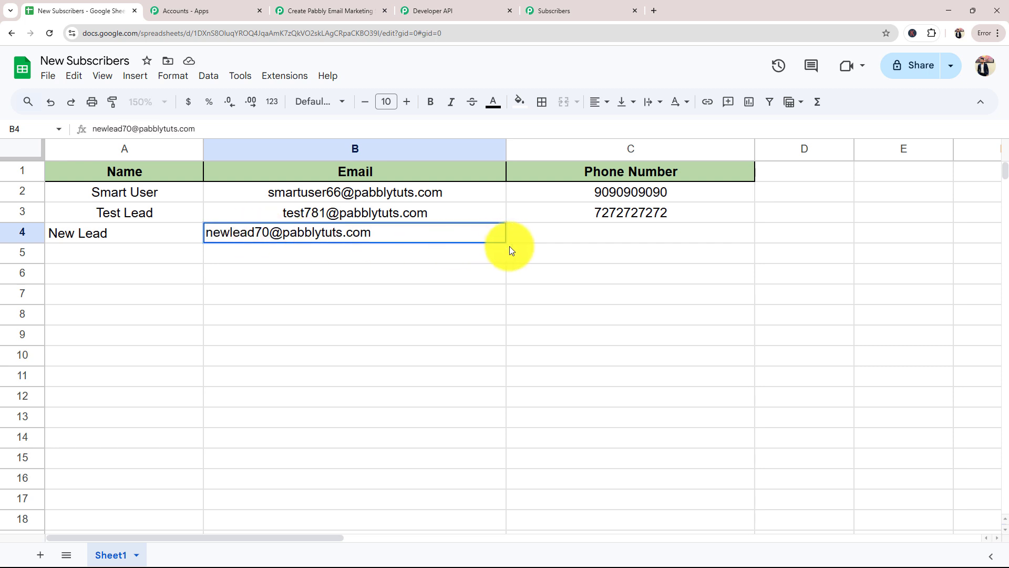
left_click(541, 239)
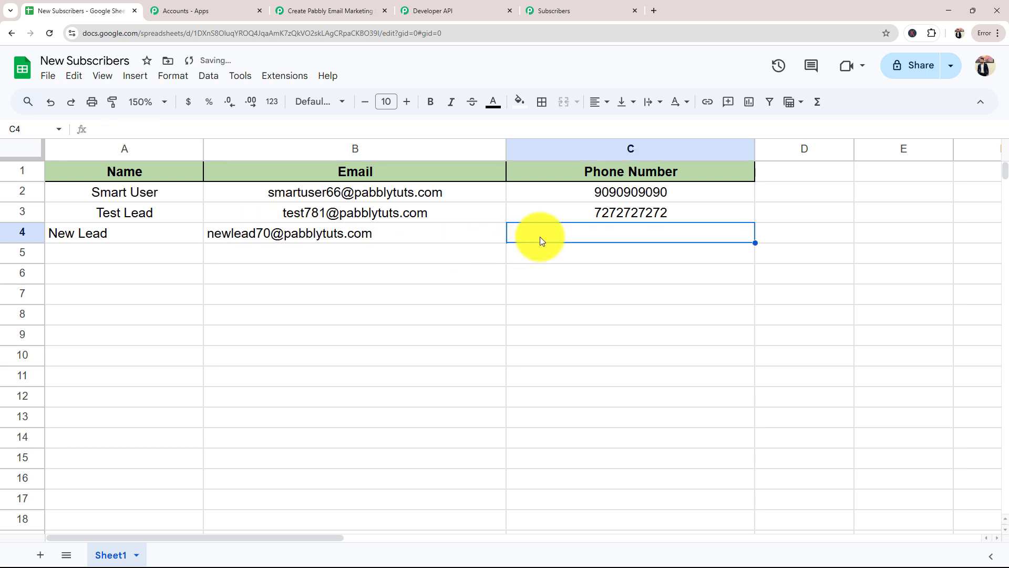
type("8181818181")
left_click(100, 272)
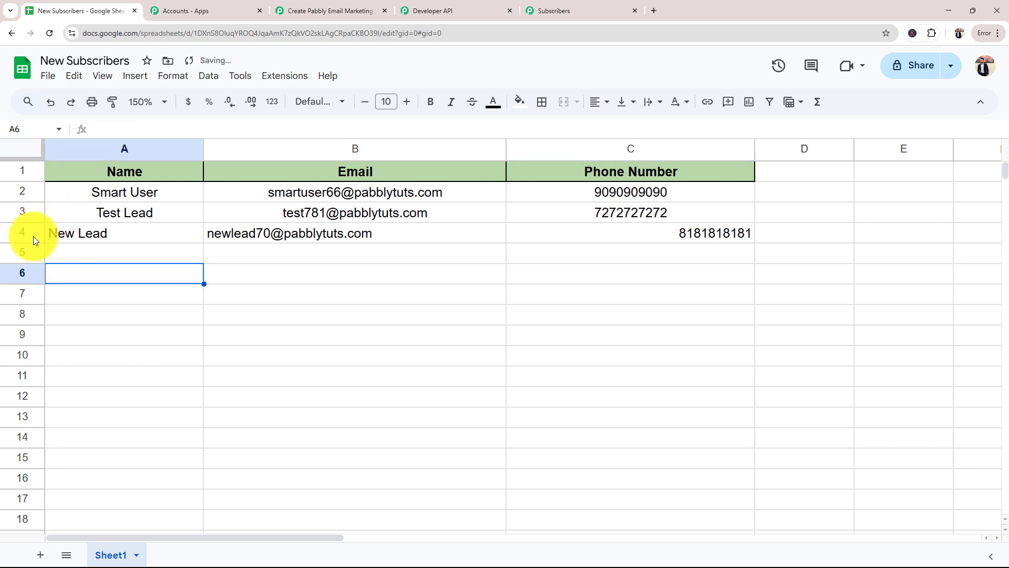
Center the contents of row 4 horizontally
left_click(30, 235)
left_click(601, 102)
left_click(621, 126)
left_click(570, 273)
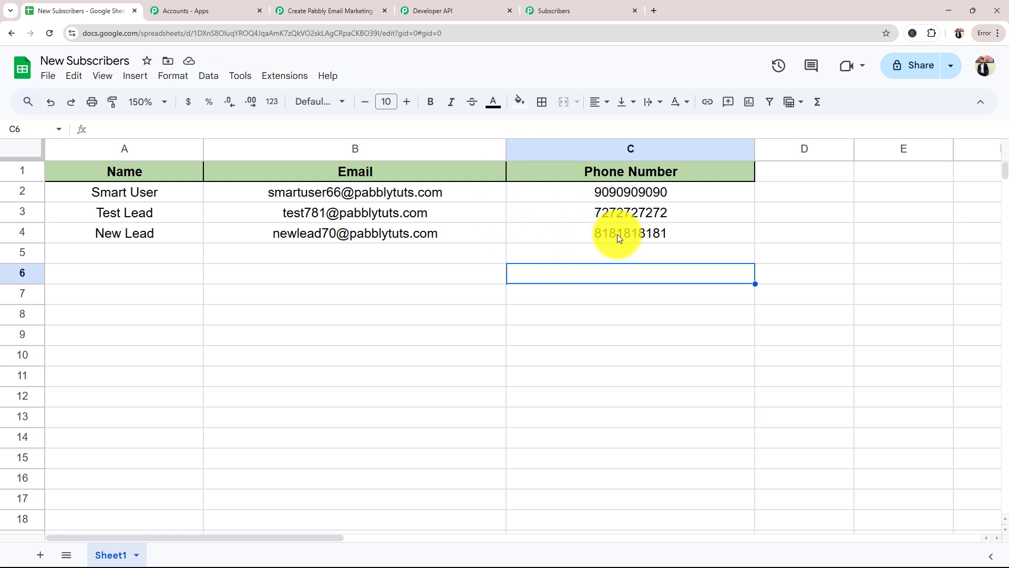
Reload Pabbly Email Marketing's Subscribers page, check Weekly Newsletter Subscribers for the new row's entry and return to the workflow
left_click(547, 9)
left_click(51, 33)
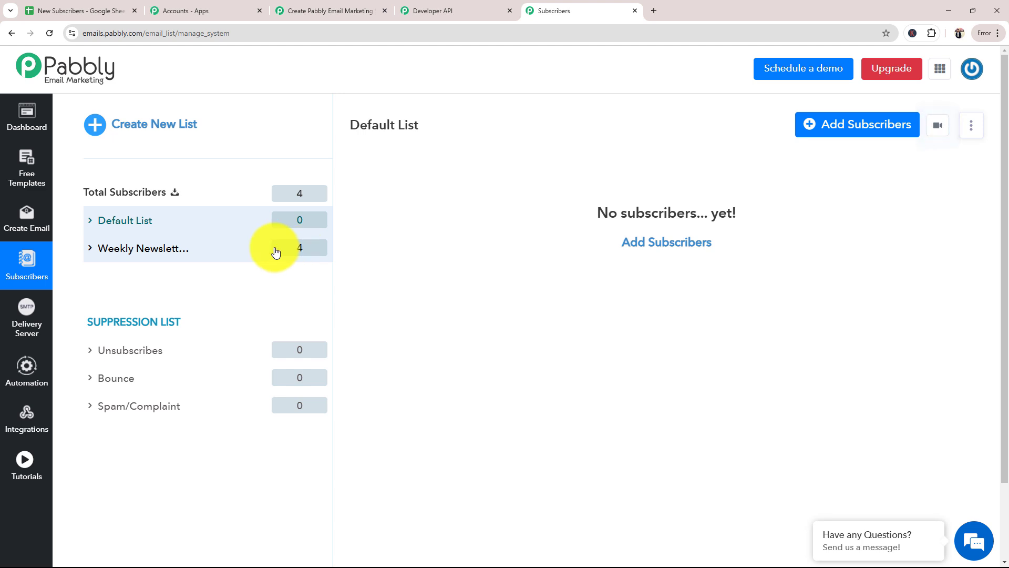
left_click(179, 252)
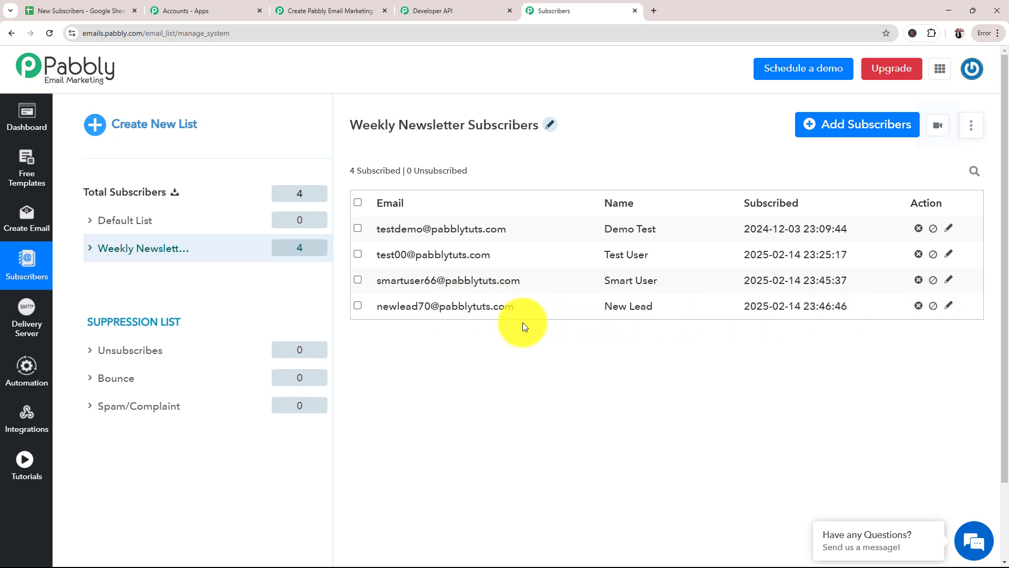
left_click(297, 8)
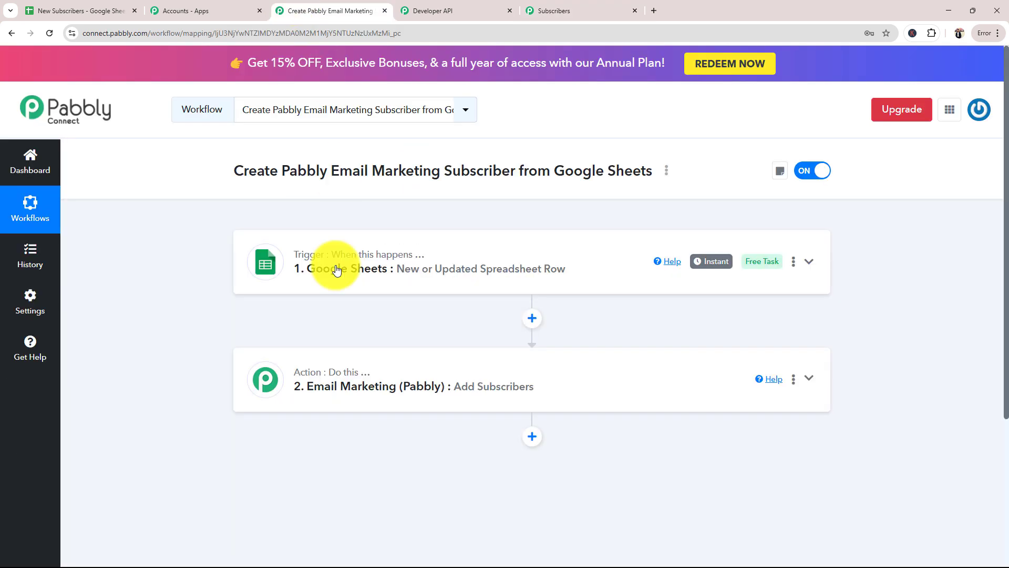